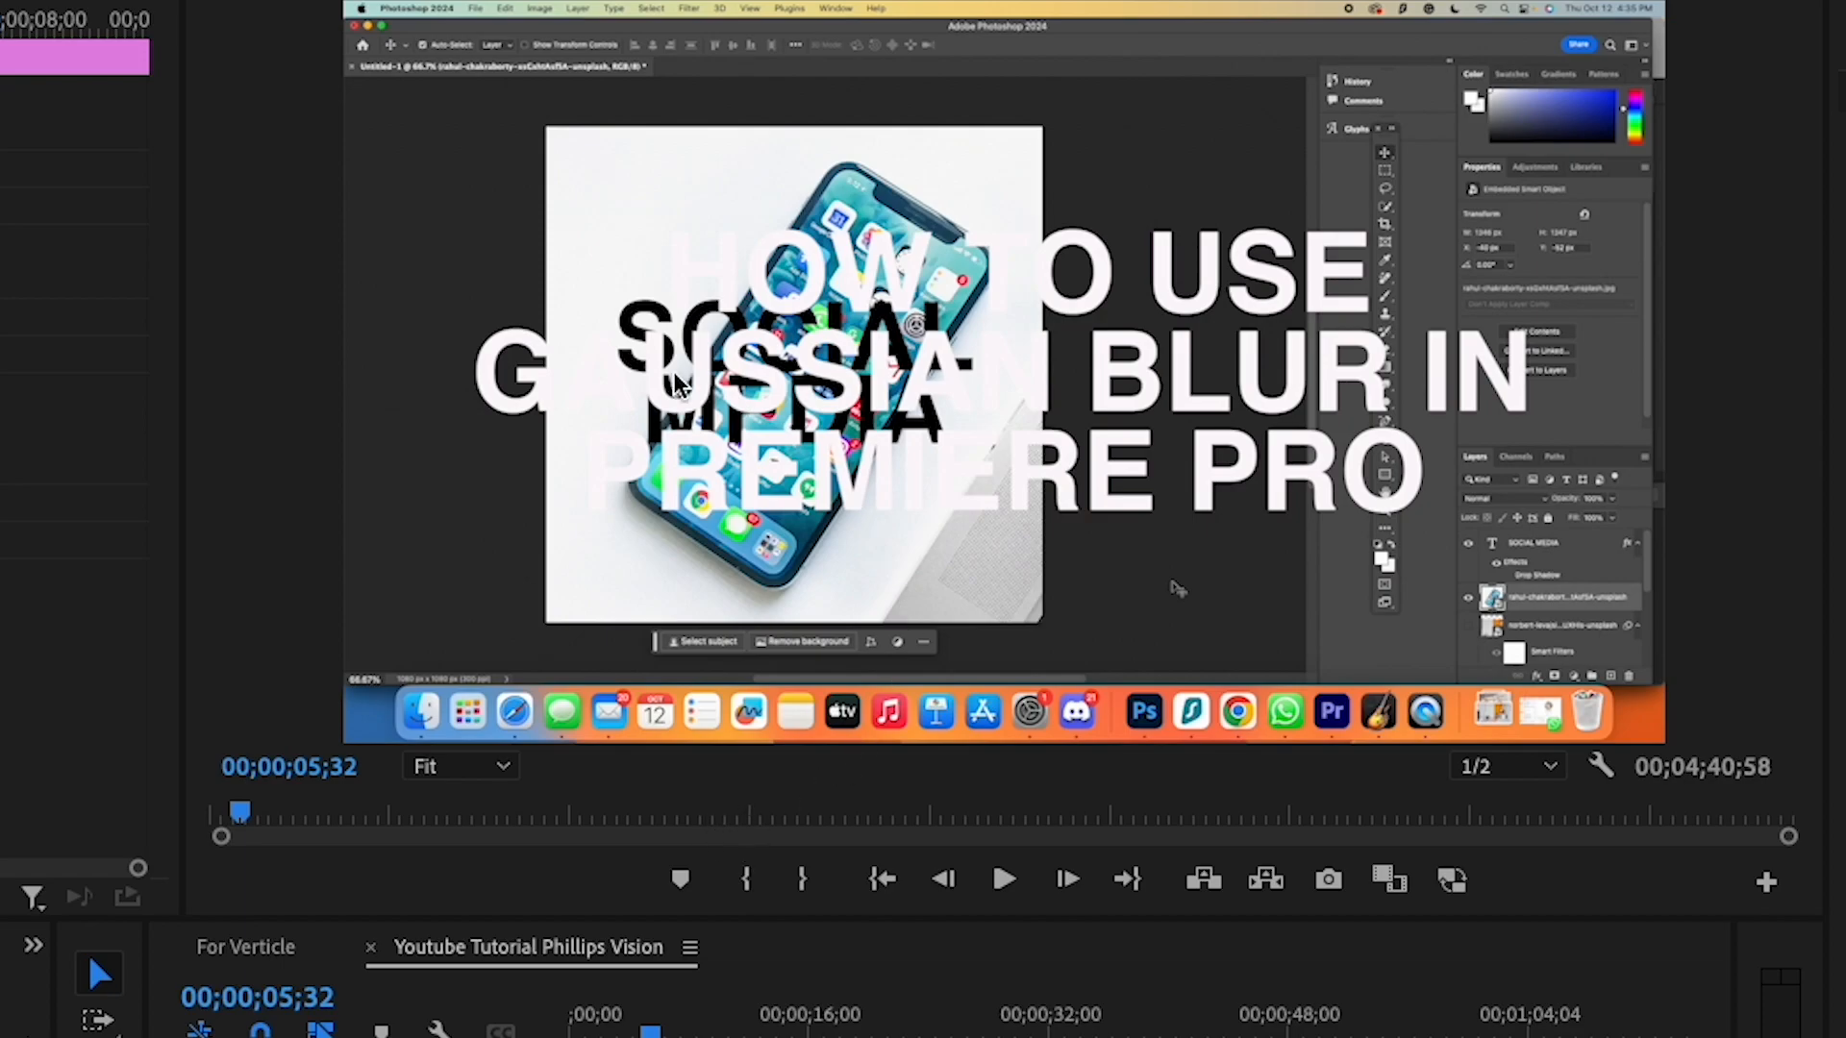
- Move the playhead to 00;00;07;54 and create a purple color matte named Purple
click(631, 1021)
drag(632, 1025, 686, 1028)
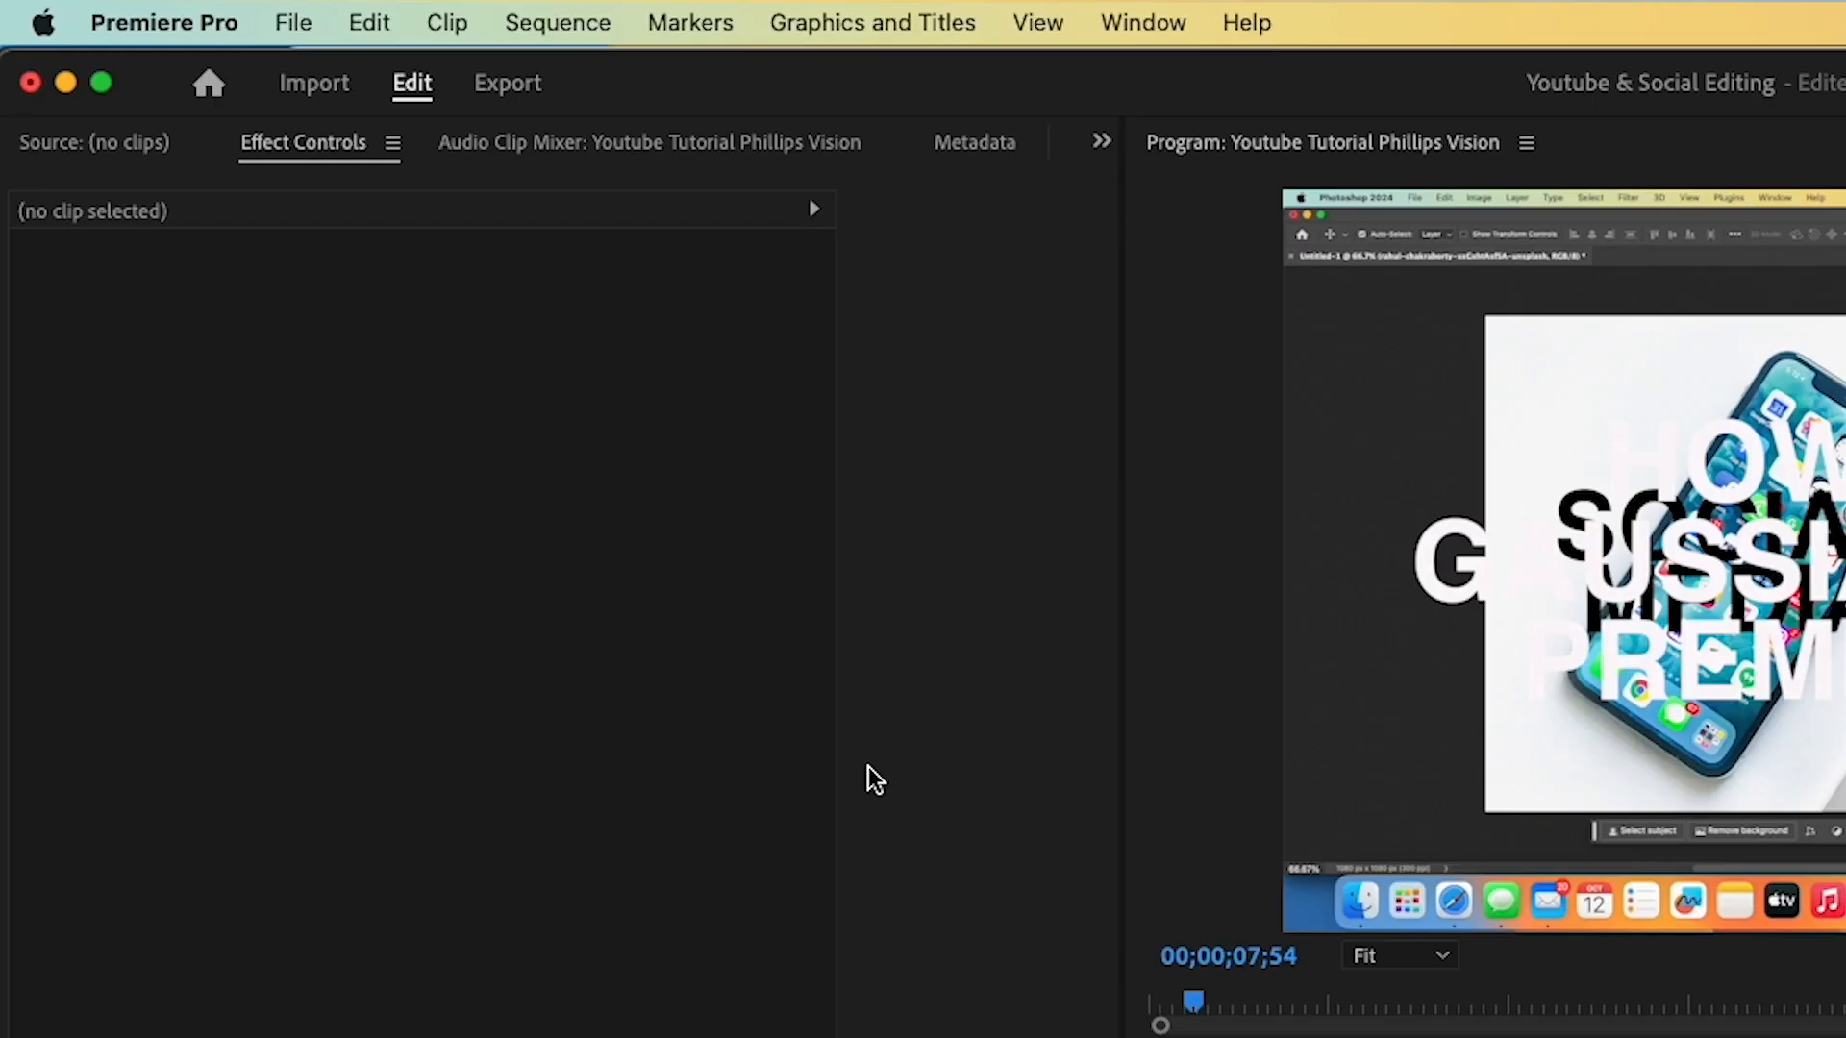
click(302, 15)
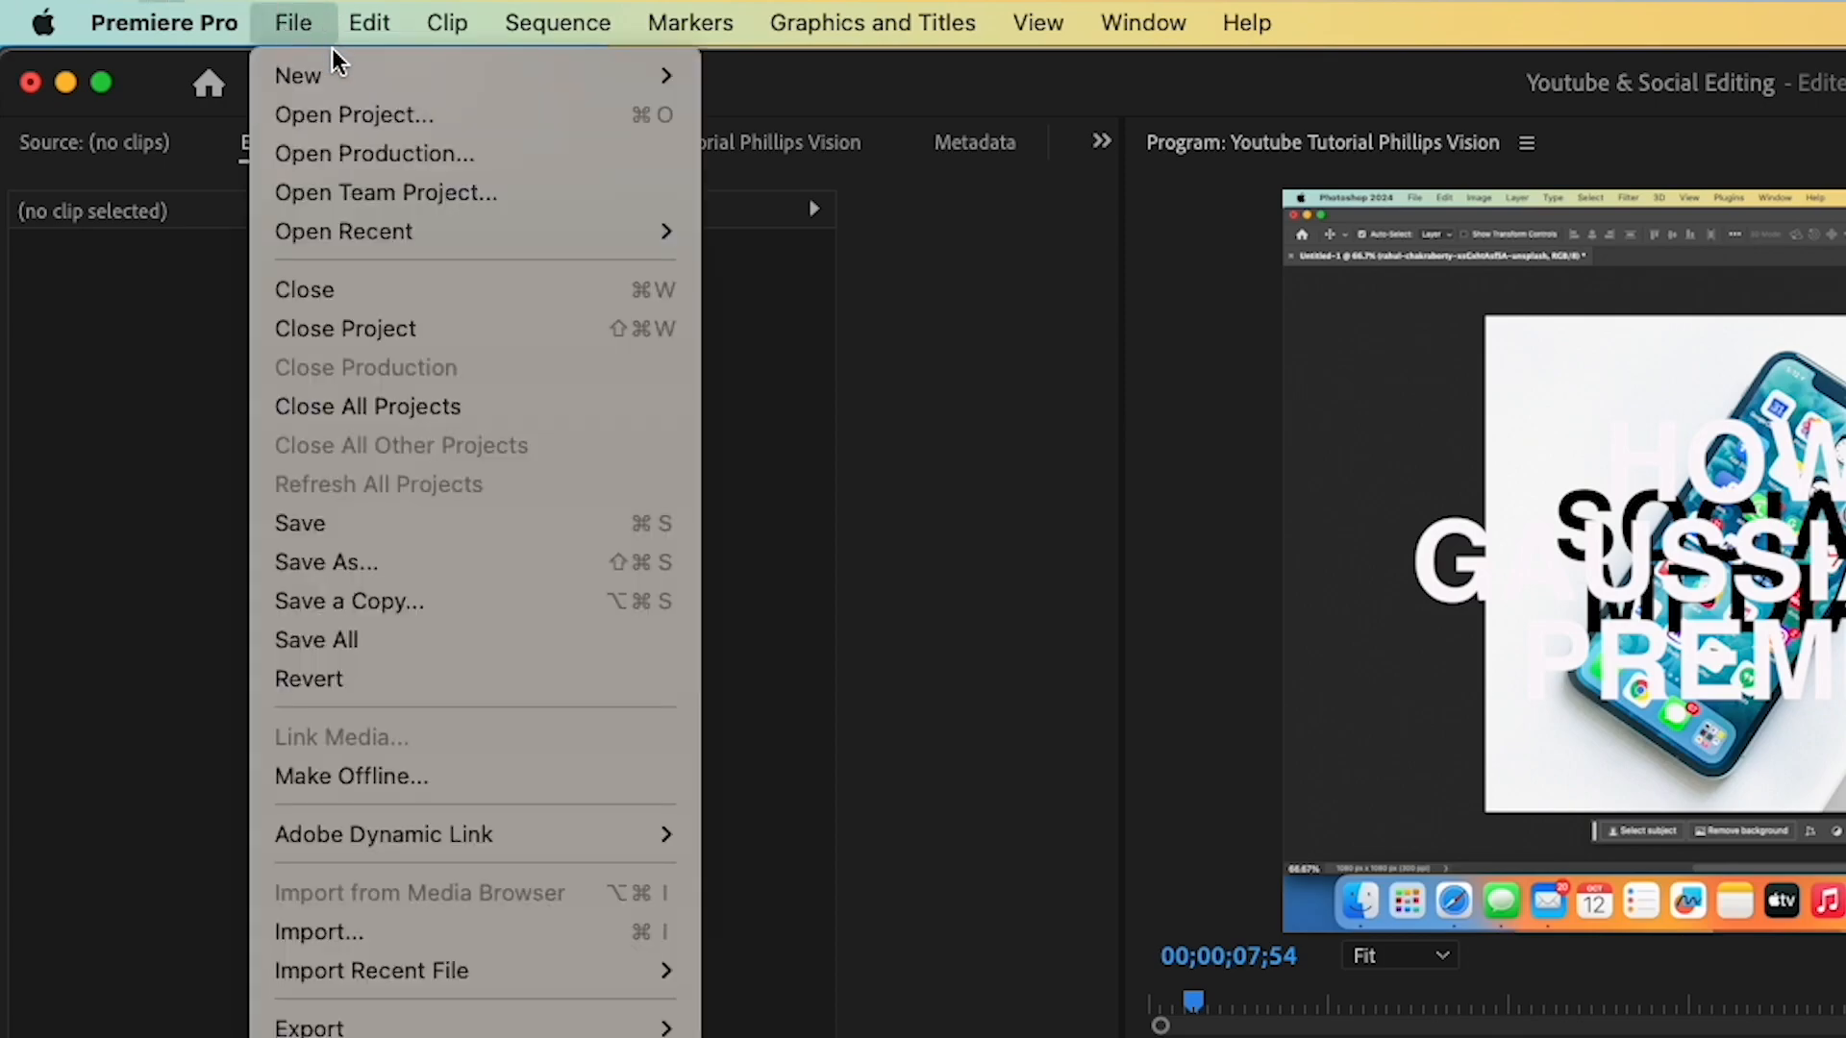
mouse_move(341, 74)
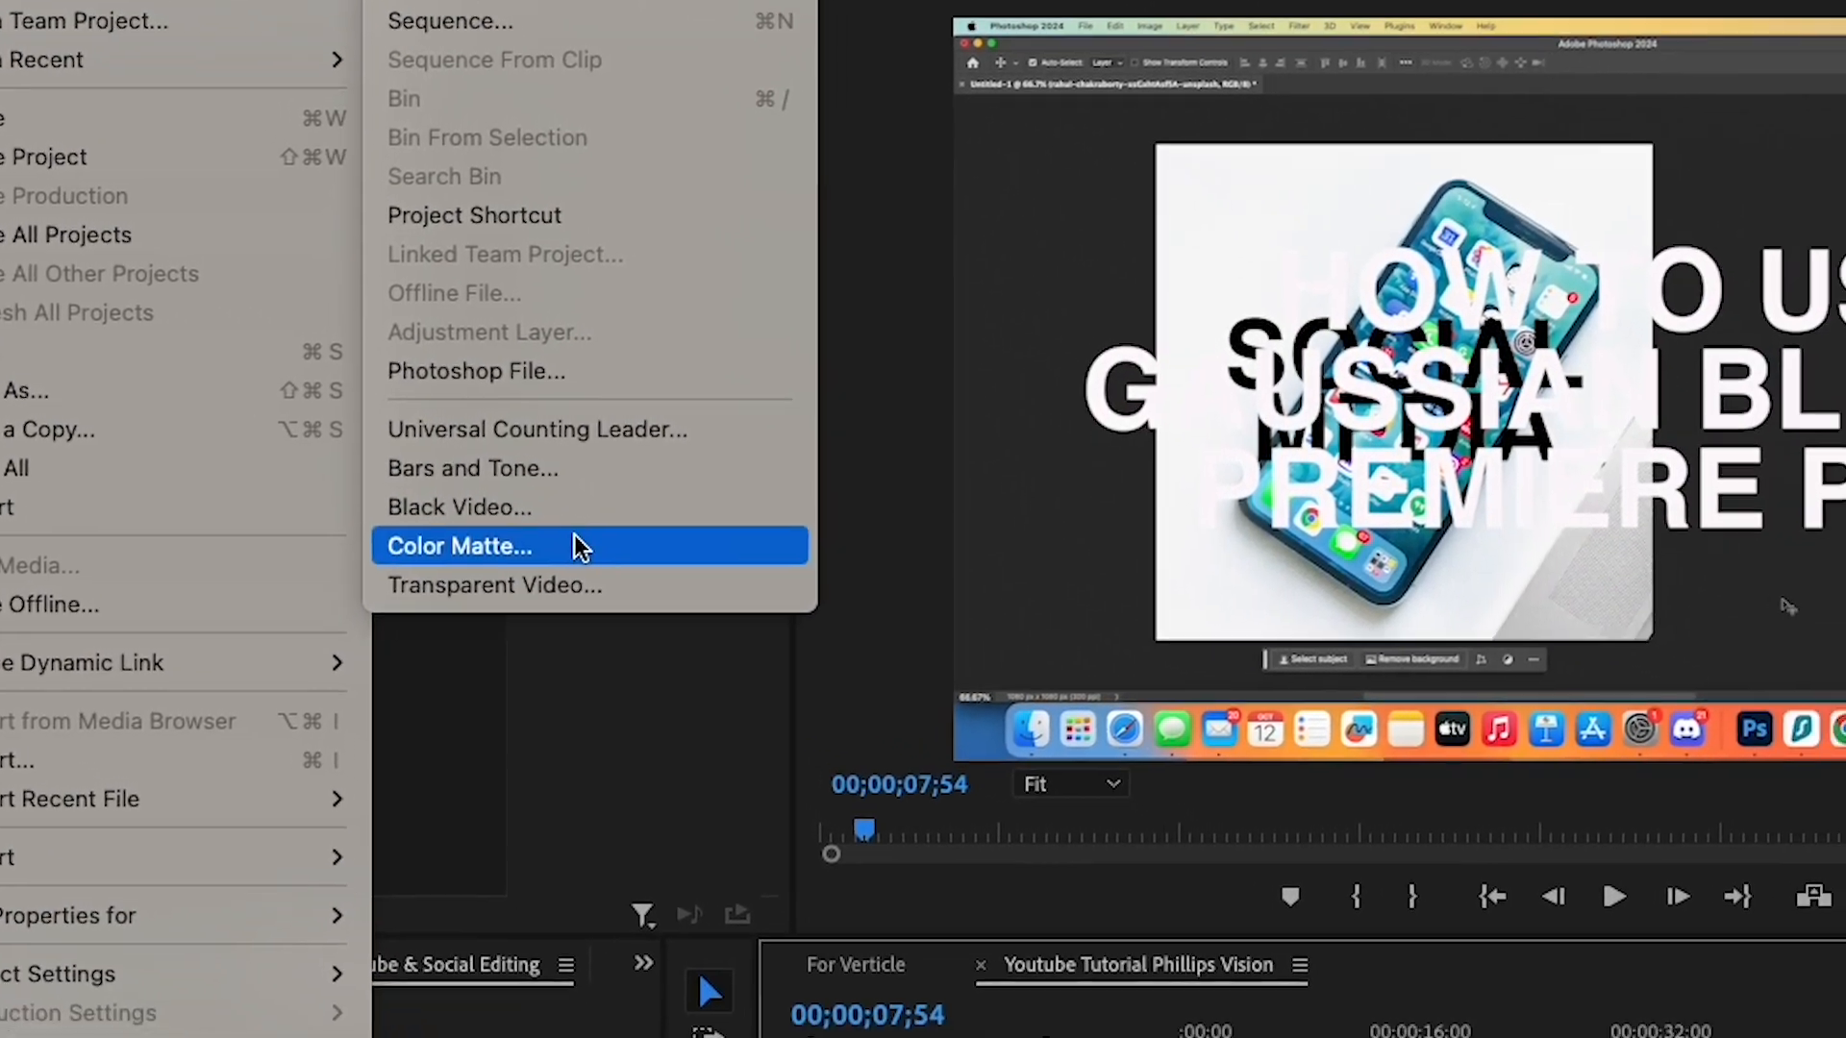
click(864, 697)
click(1123, 745)
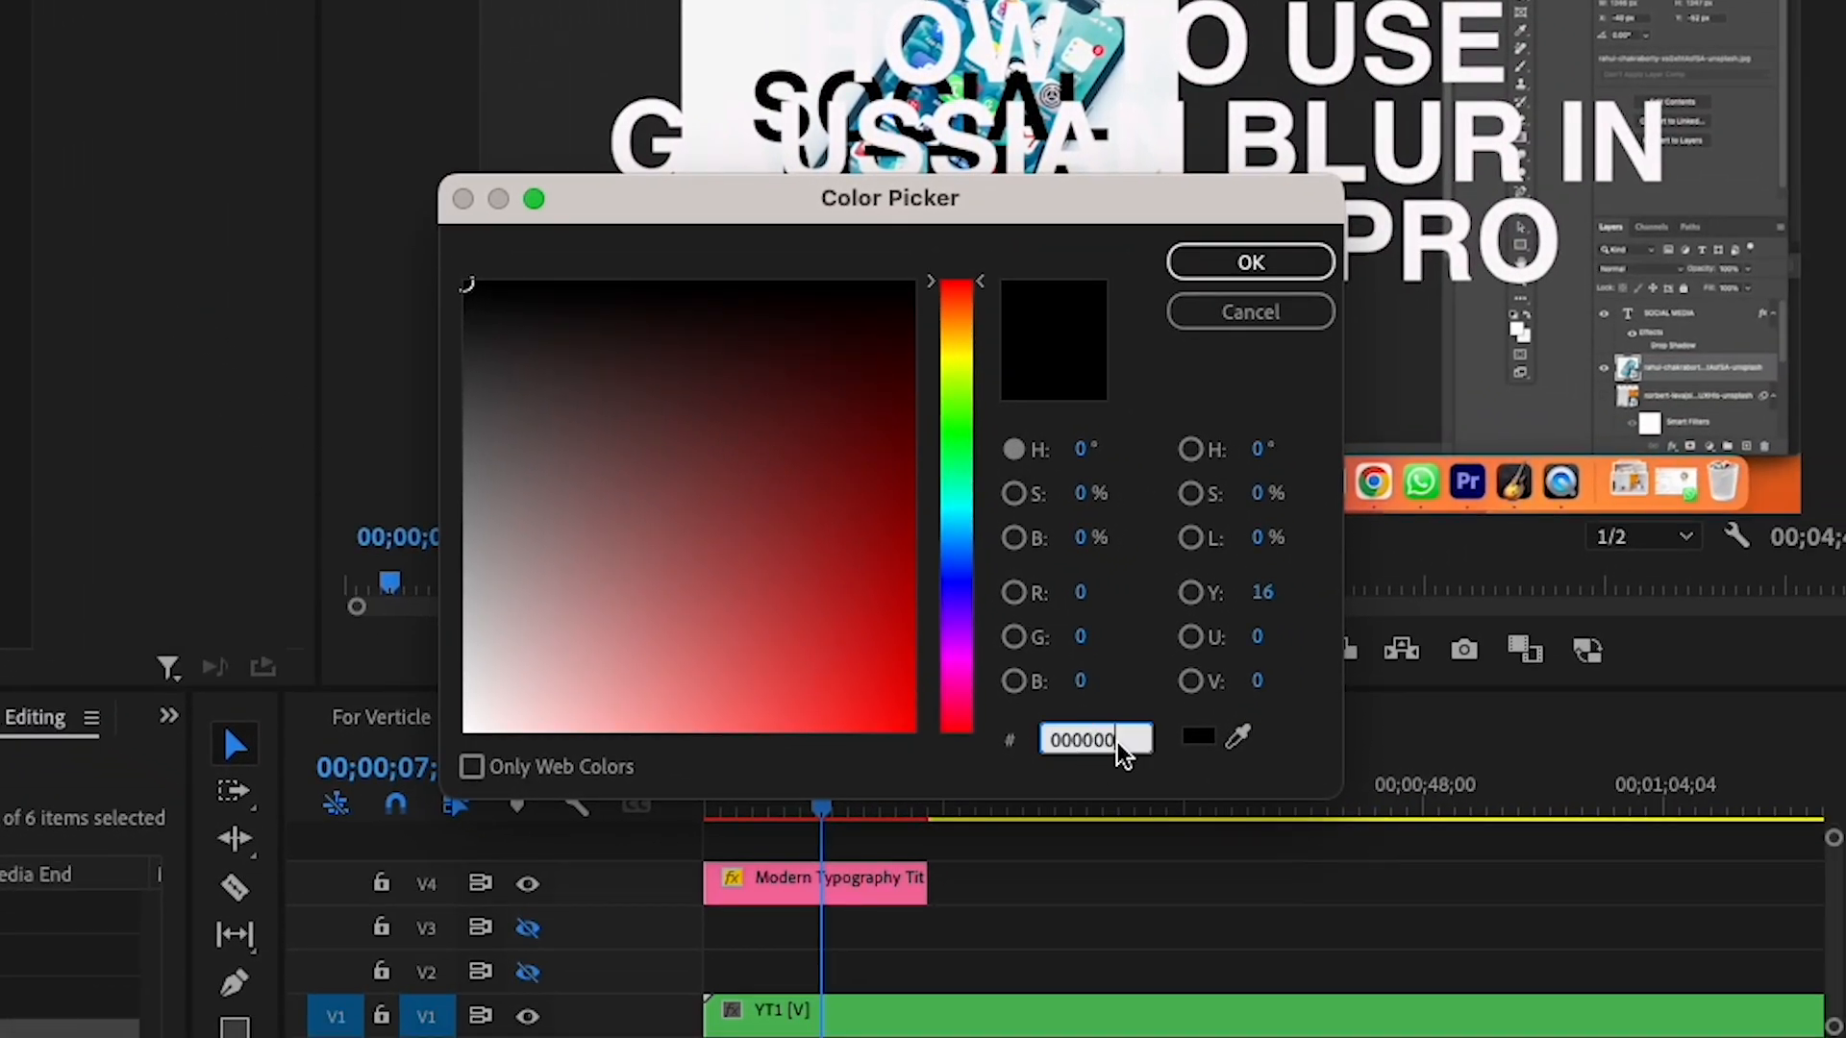
click(710, 444)
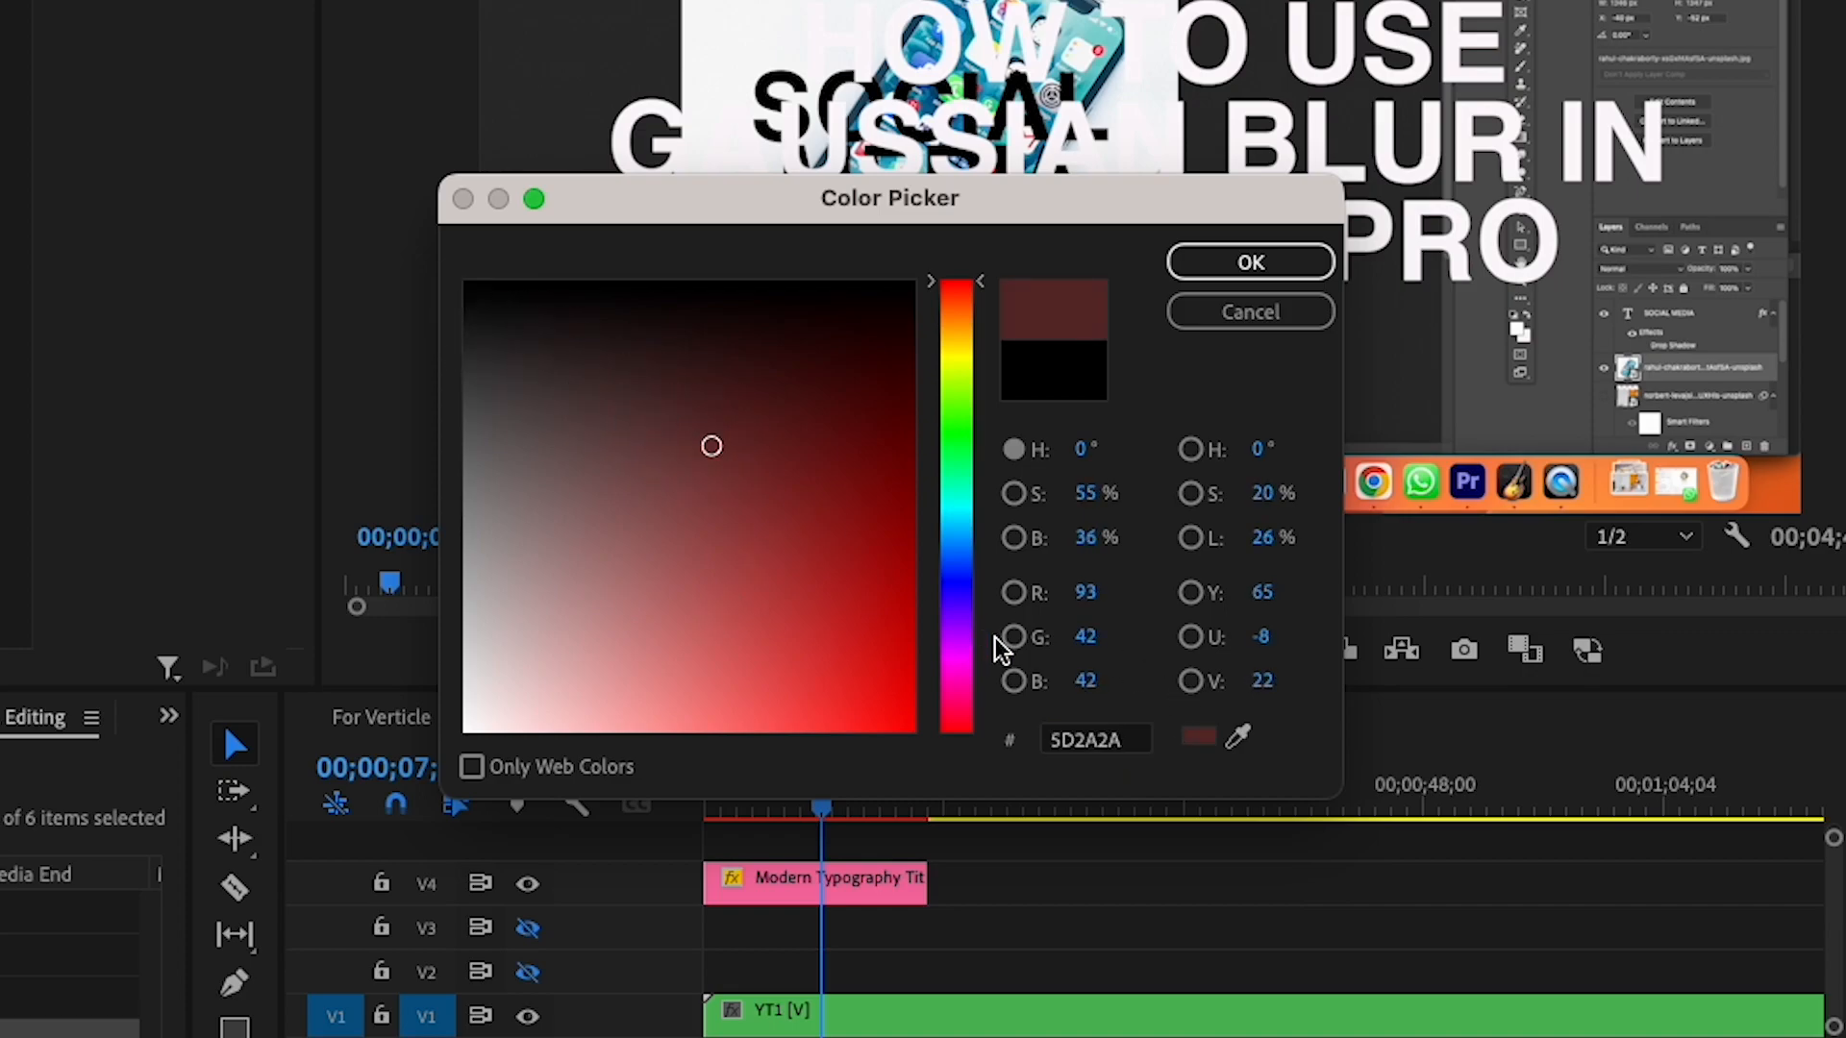
drag(956, 723, 952, 598)
drag(843, 544, 860, 559)
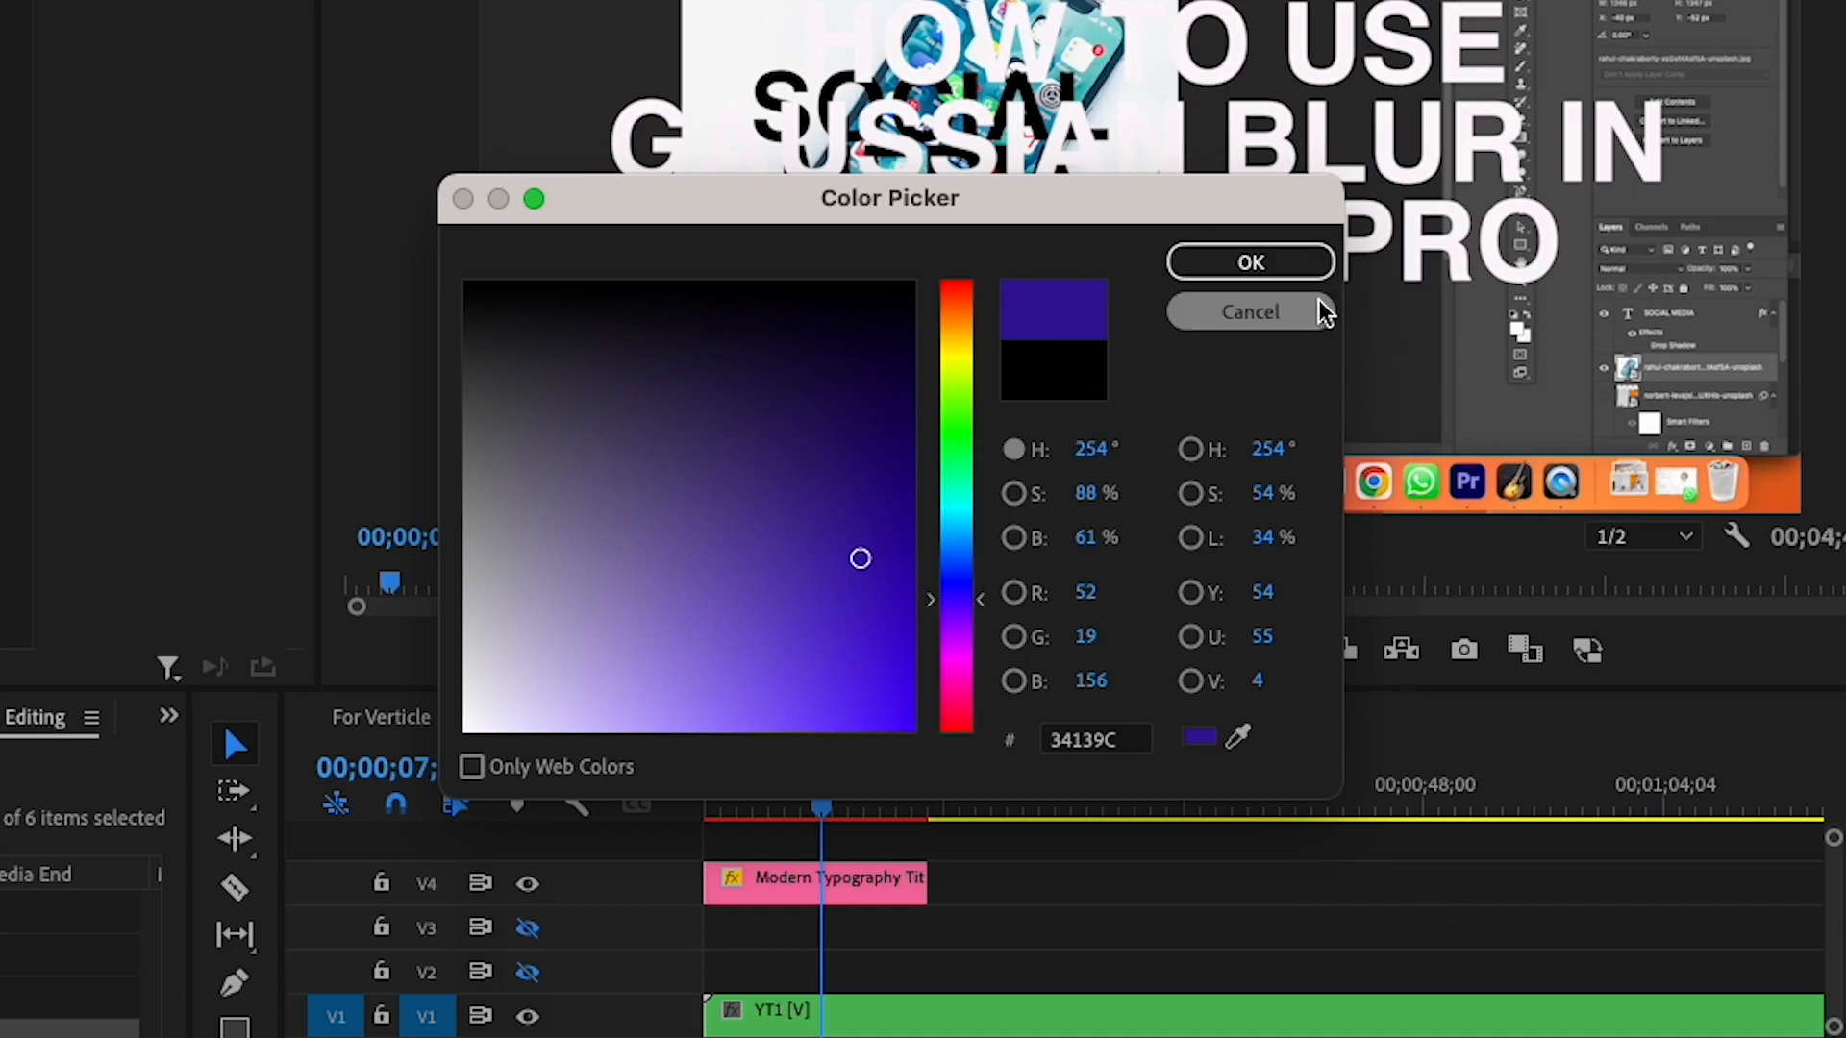
click(1277, 327)
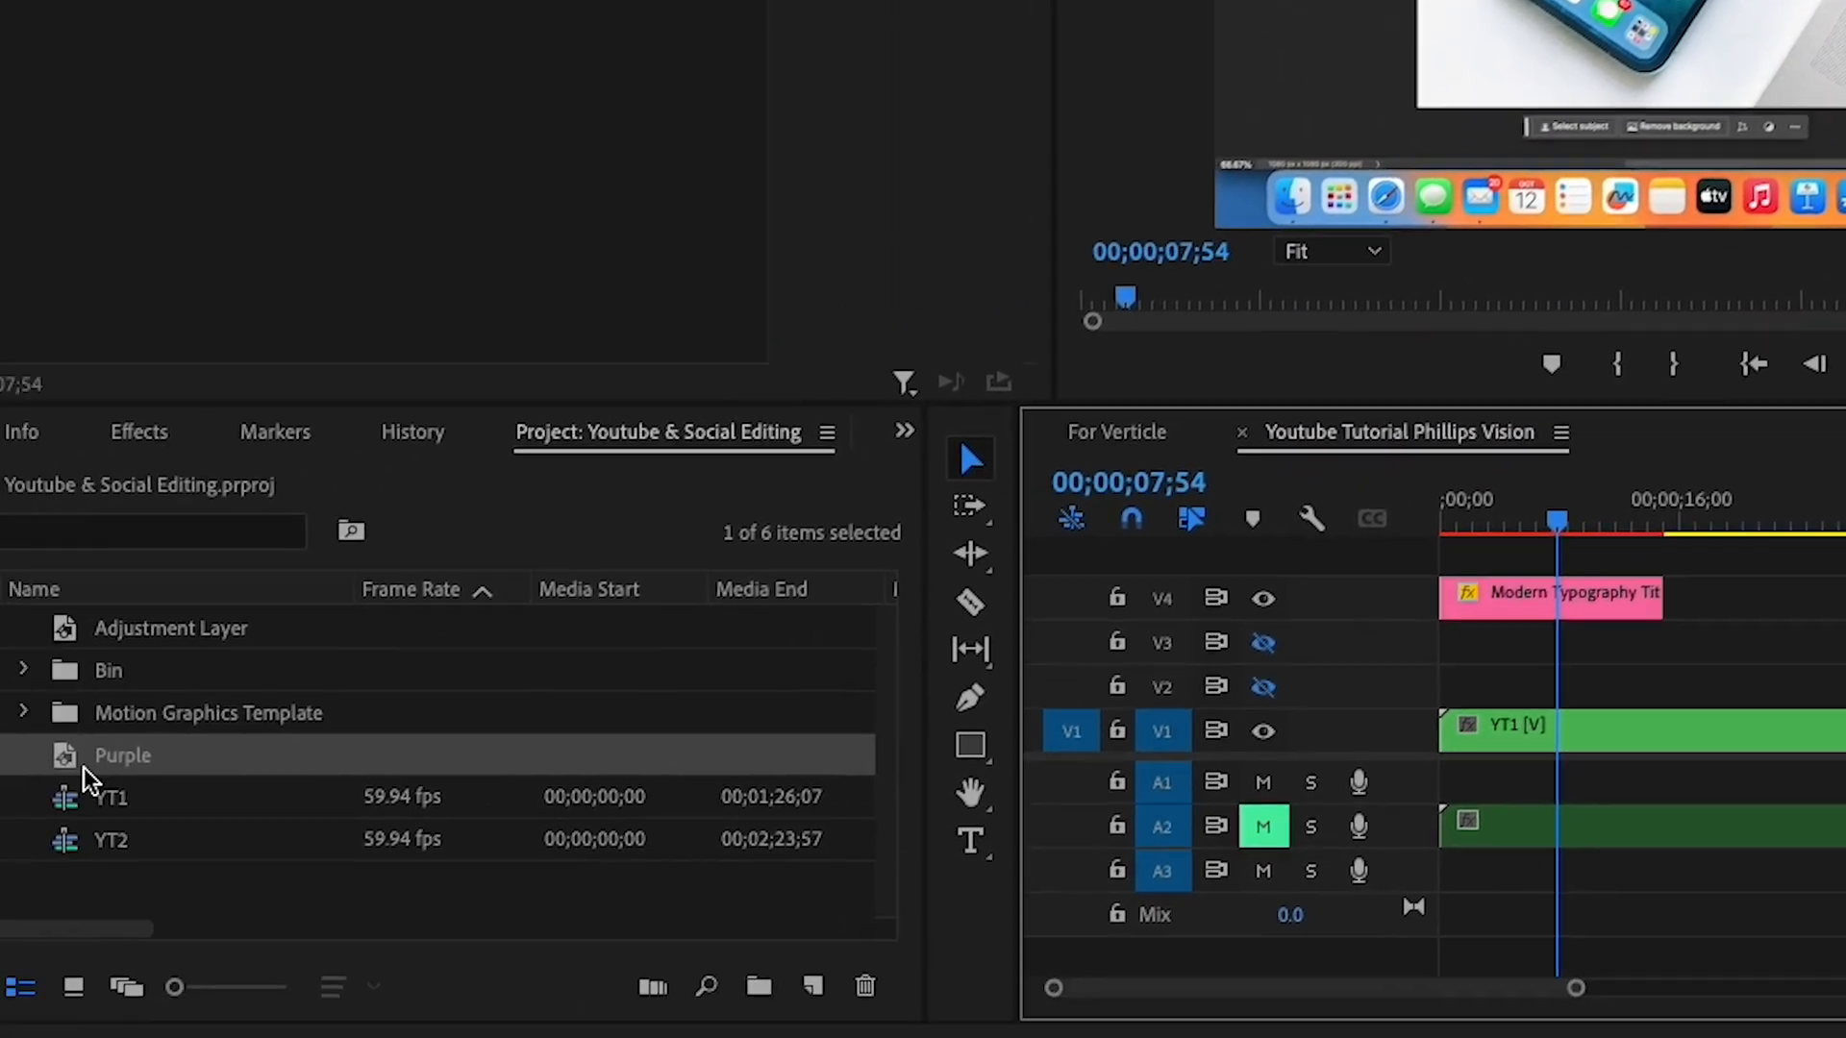
- Place the Purple matte on V3 beneath the title, extend it to the title's end, and turn on V3 visibility
drag(83, 768, 1422, 647)
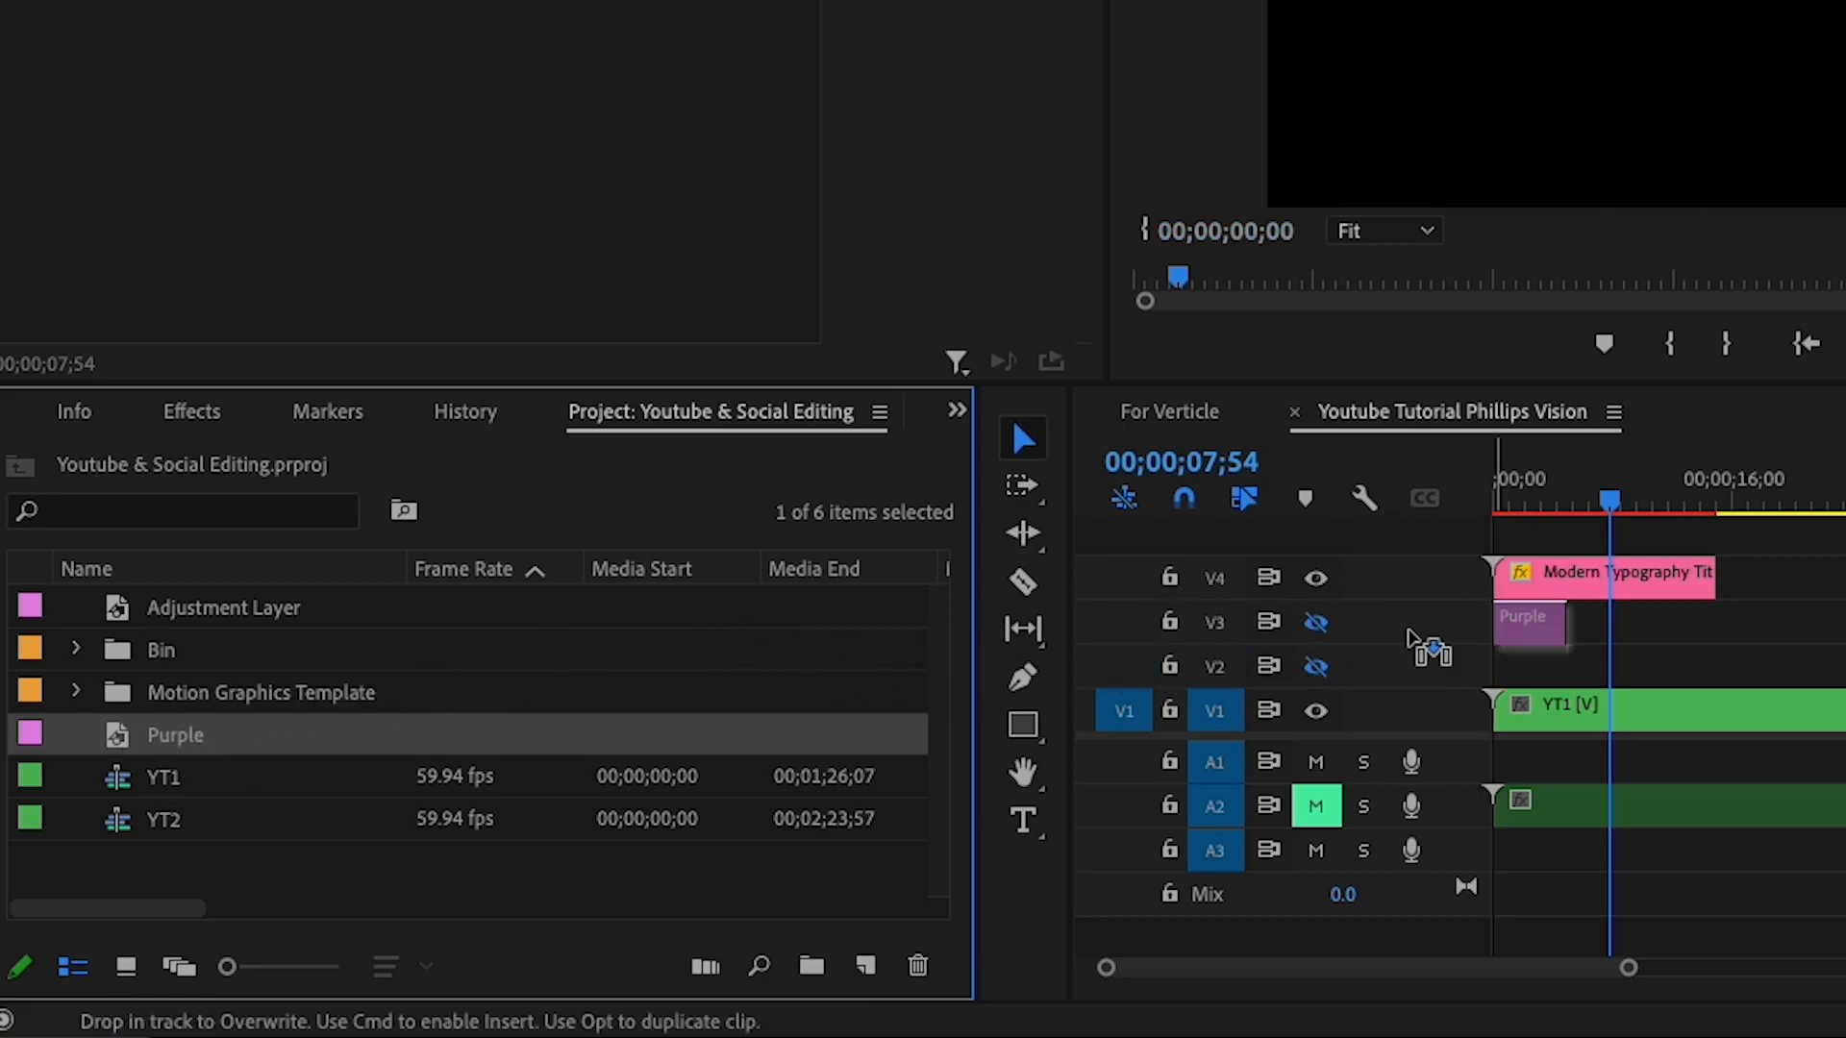
drag(1565, 621, 1637, 618)
drag(673, 618, 745, 606)
click(352, 625)
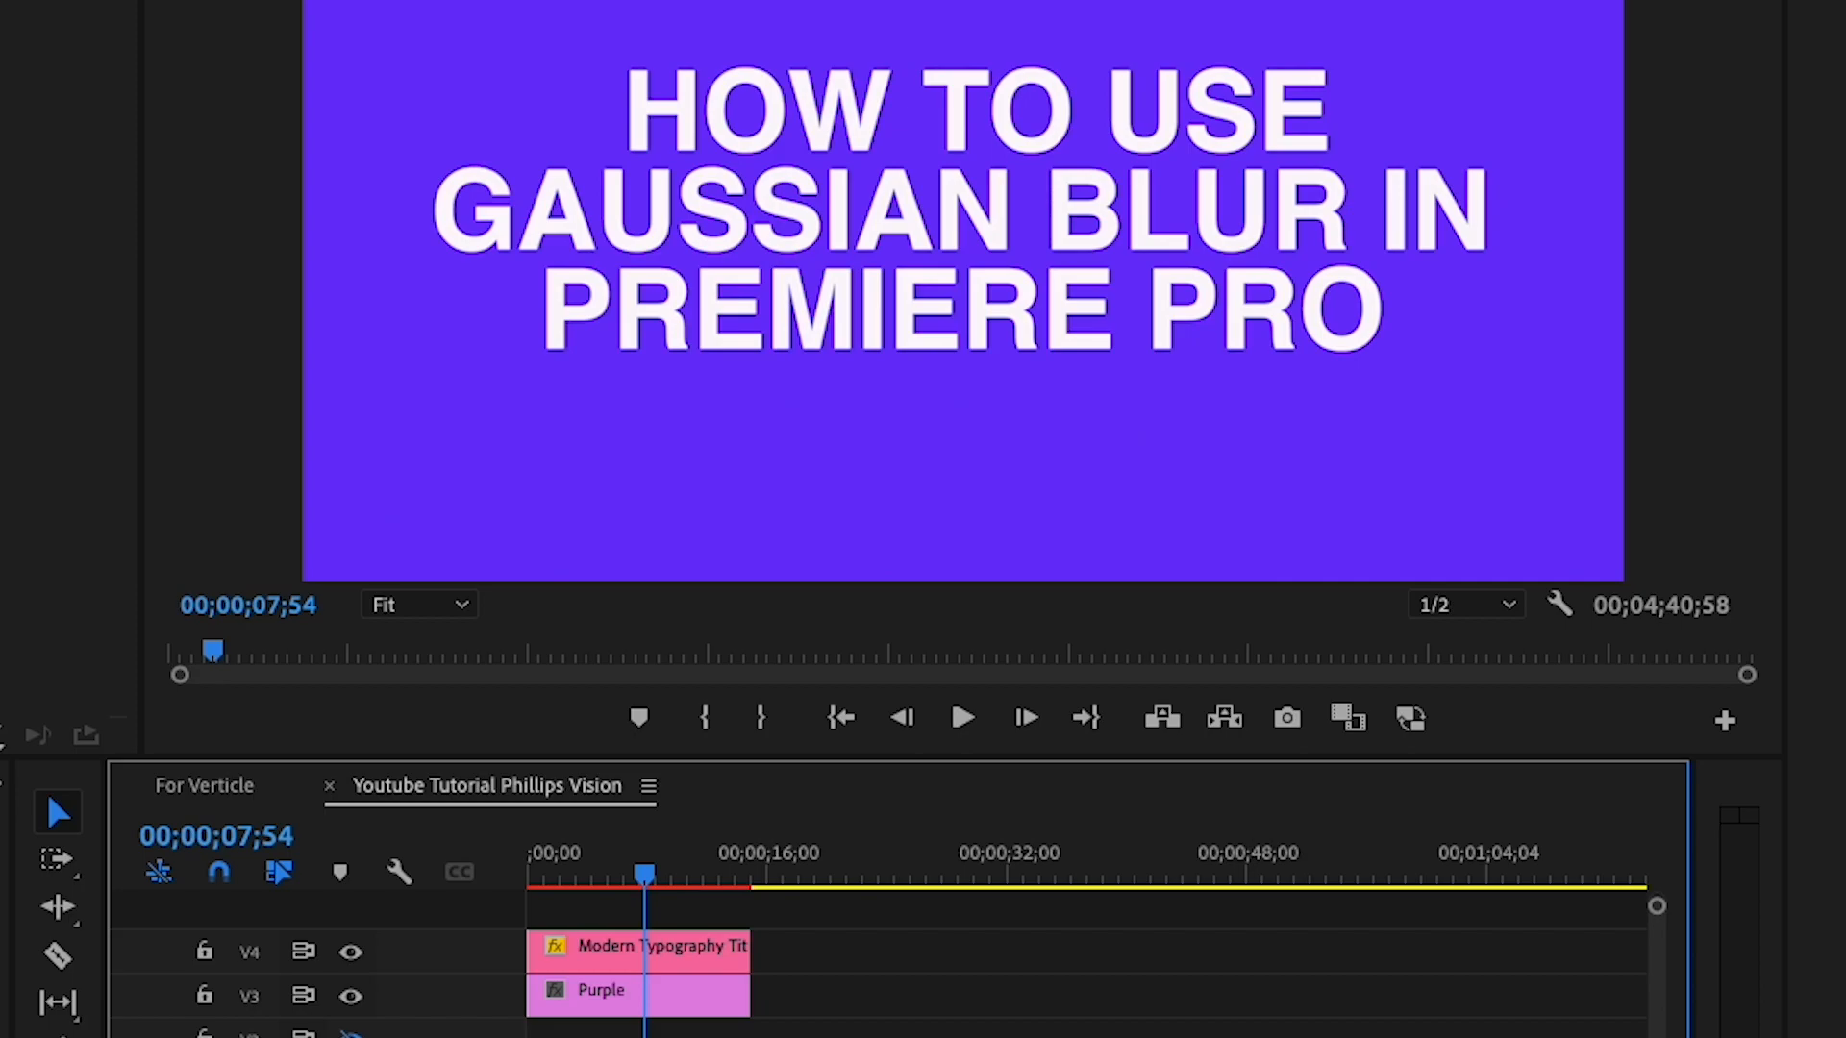
- Try the Hard Light, Overlay, Darken and Multiply blend modes on the Purple clip
click(686, 990)
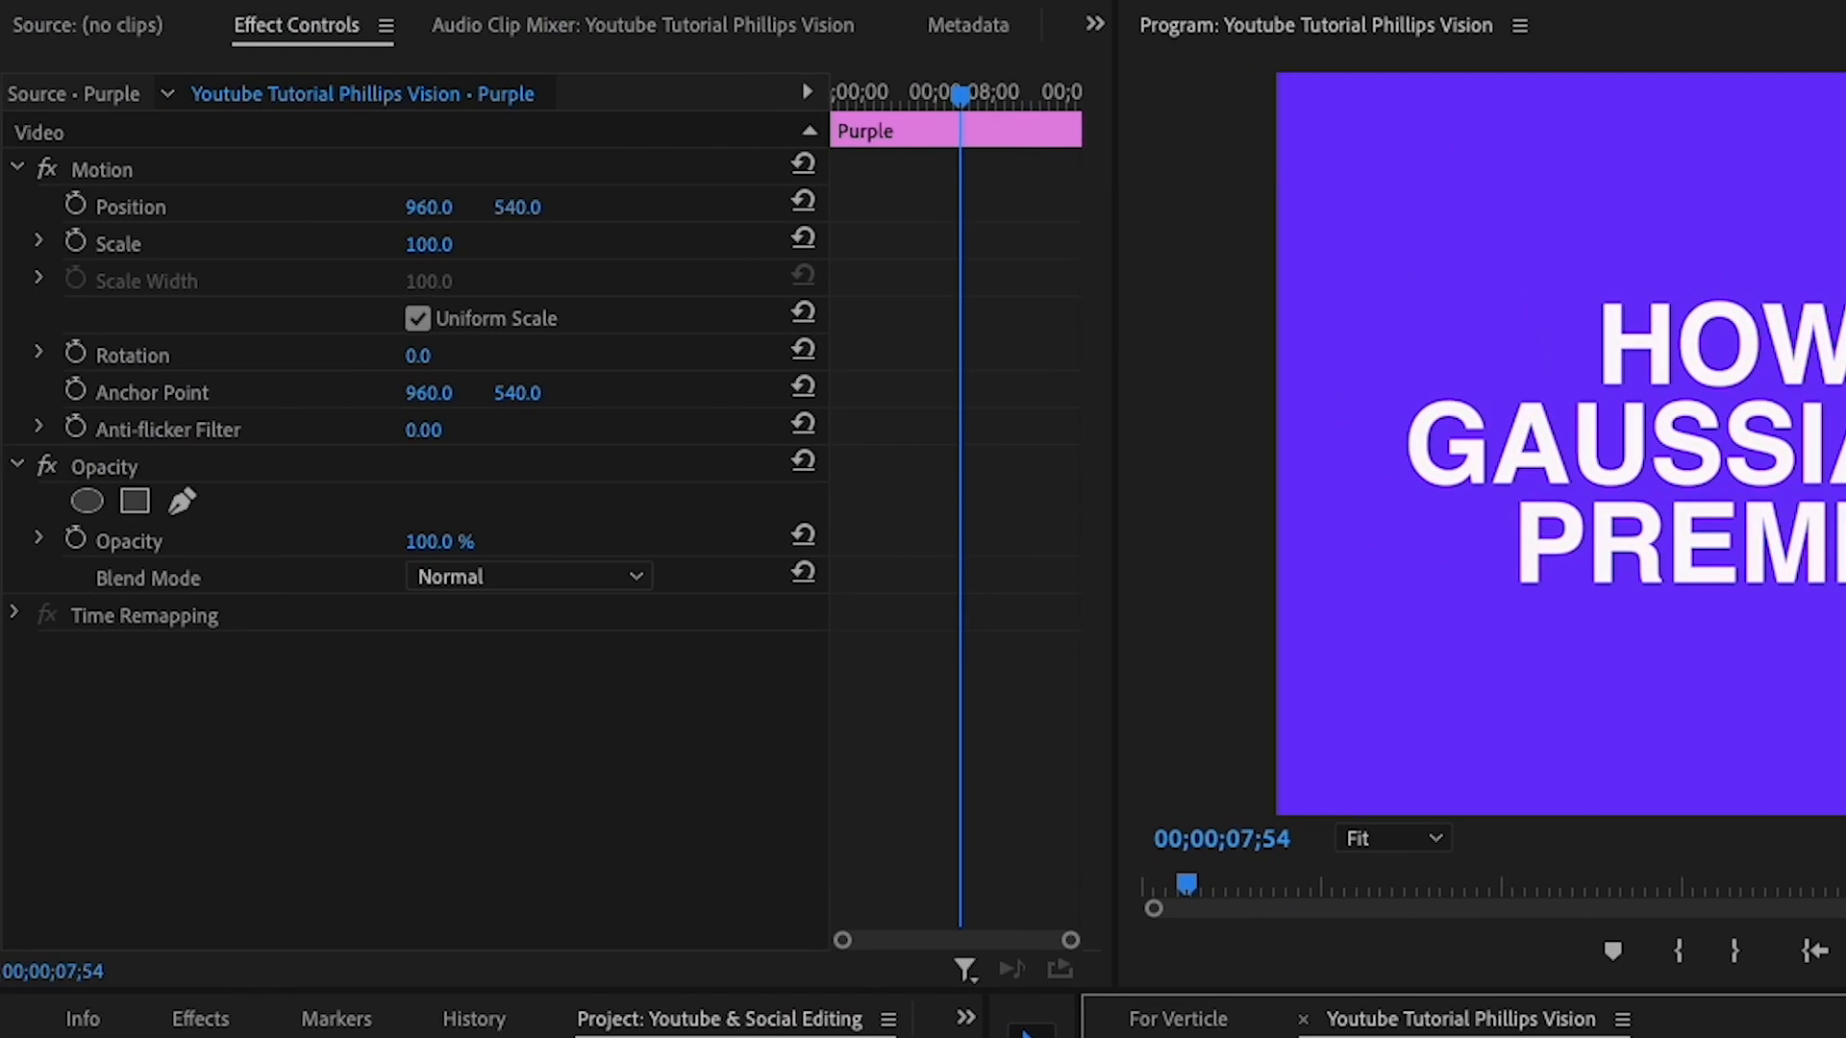
click(562, 573)
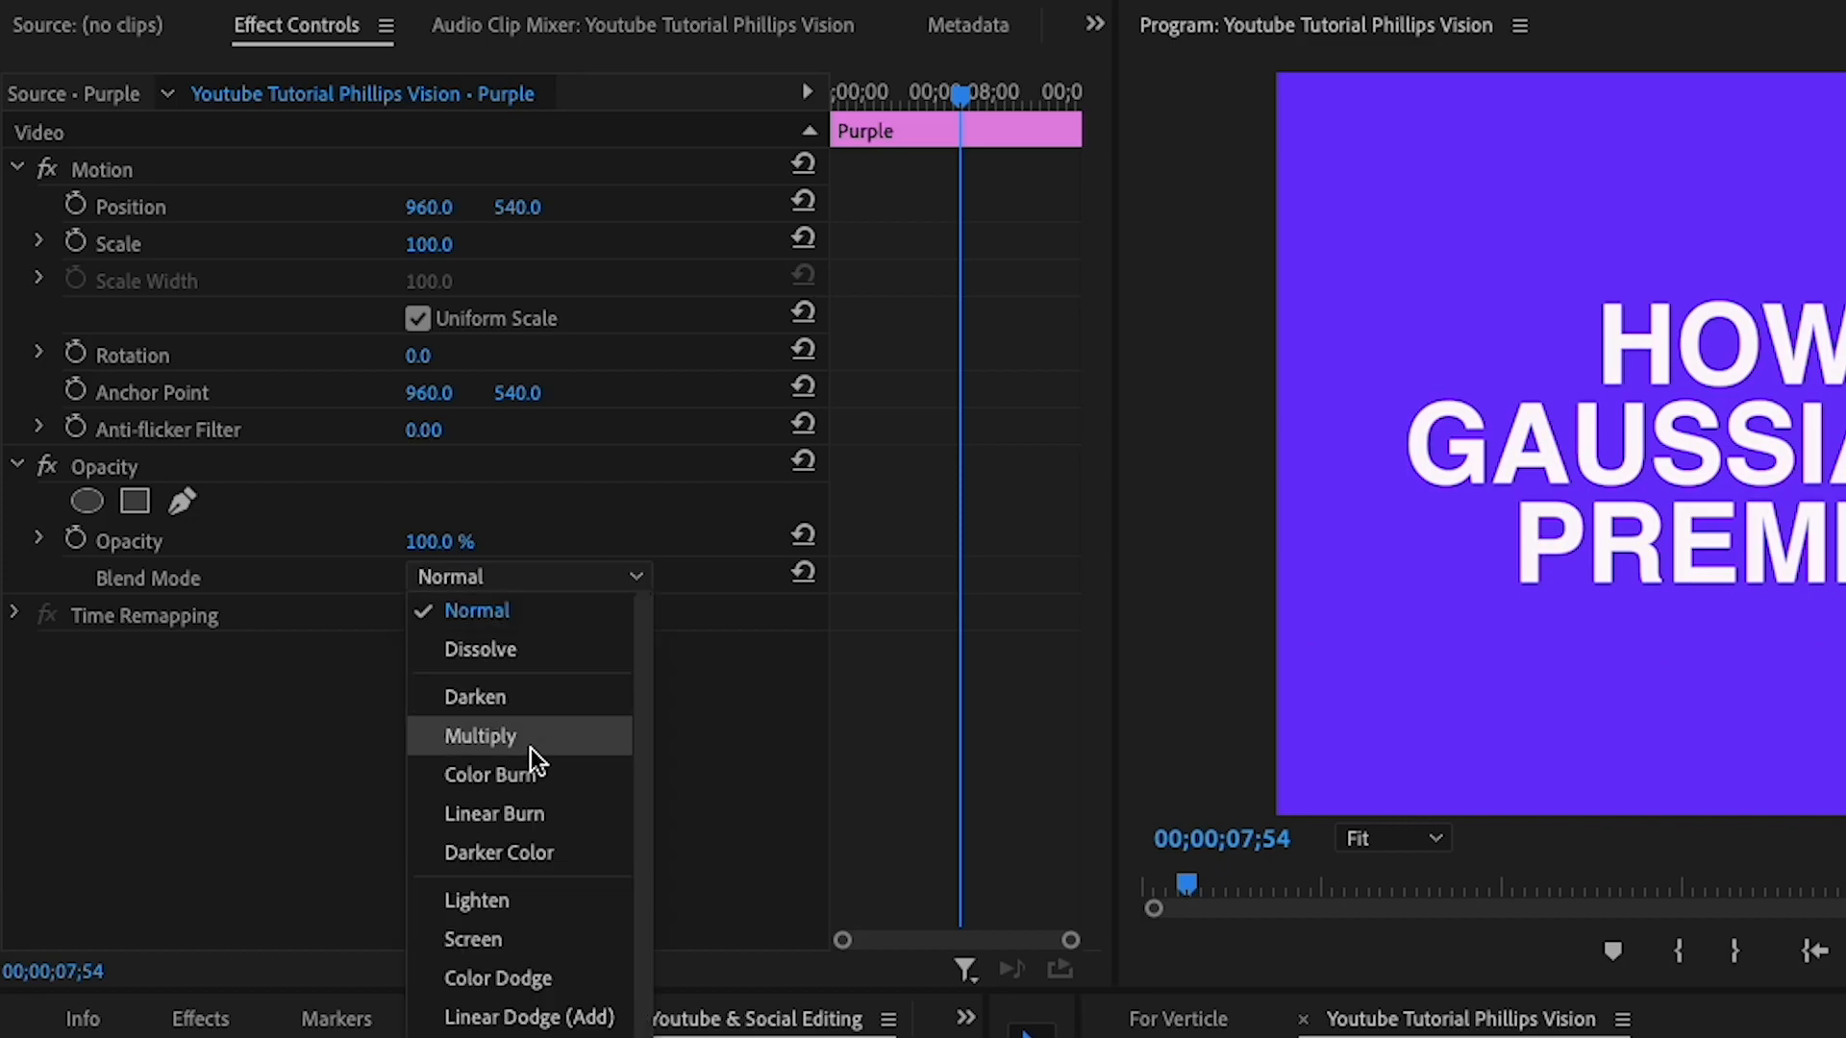
click(481, 1037)
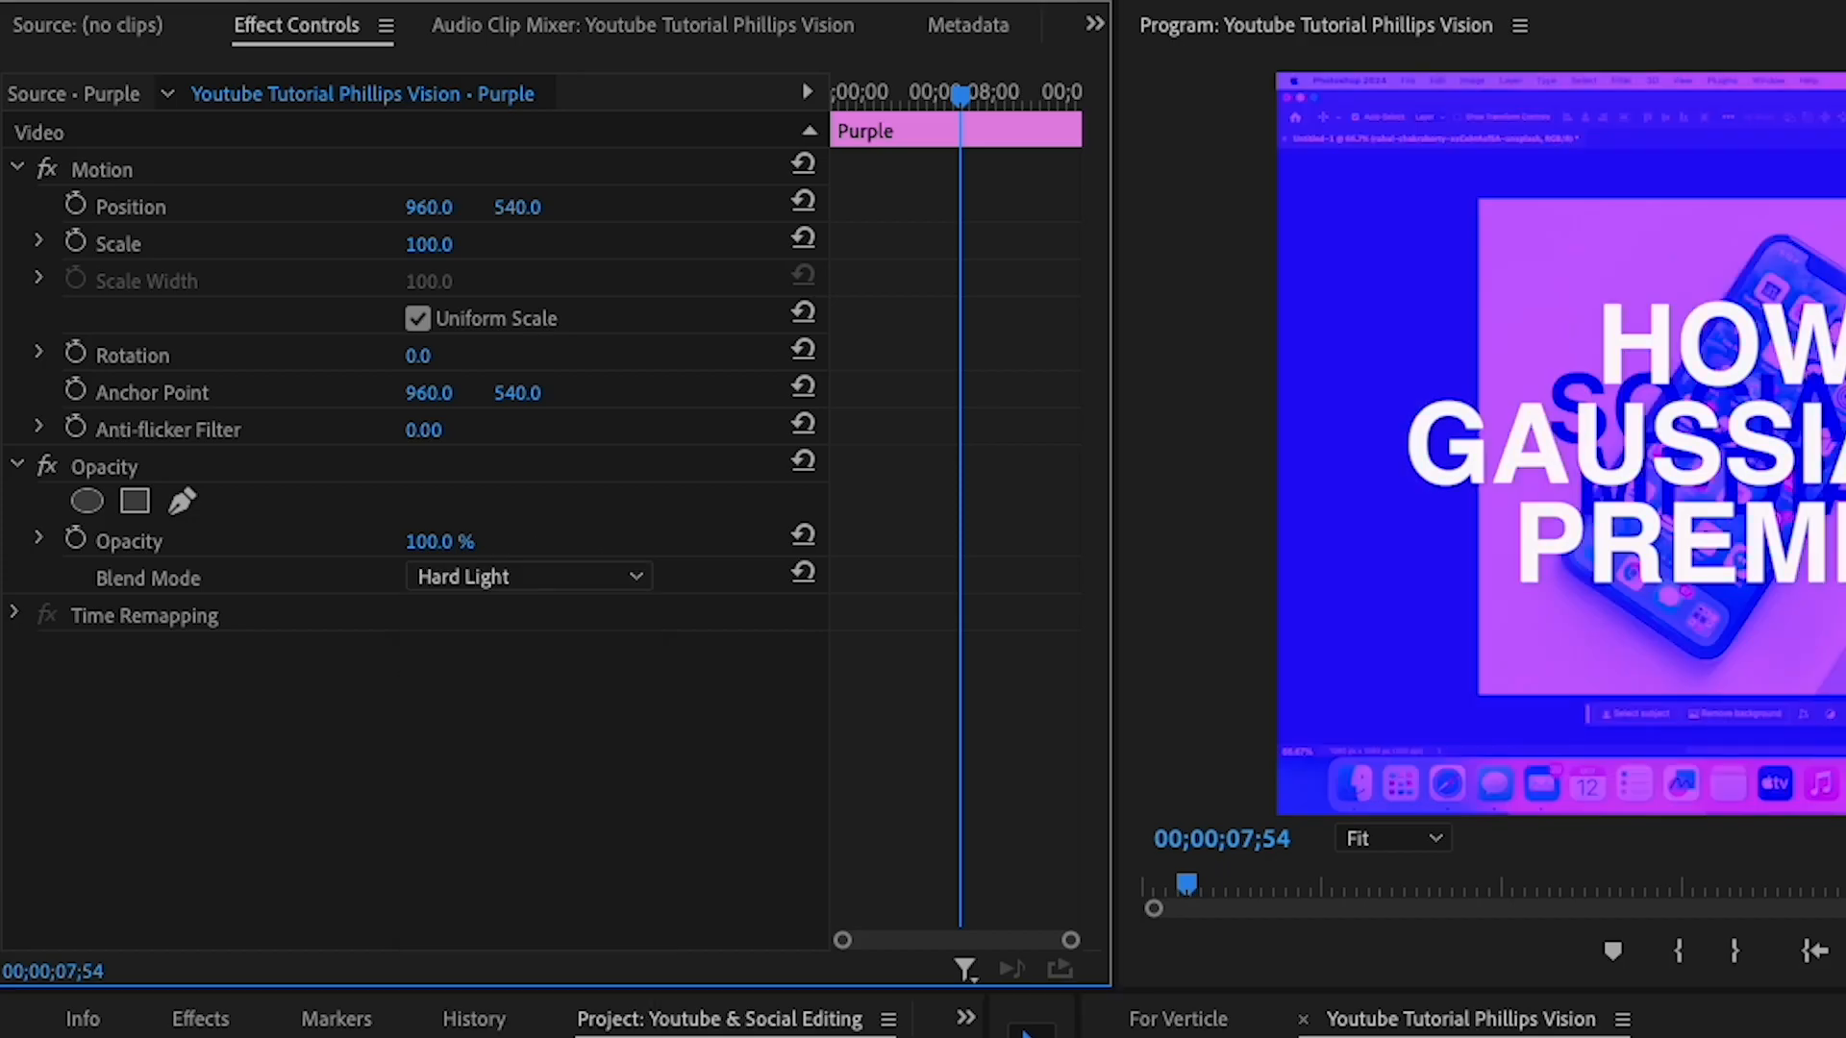
click(483, 584)
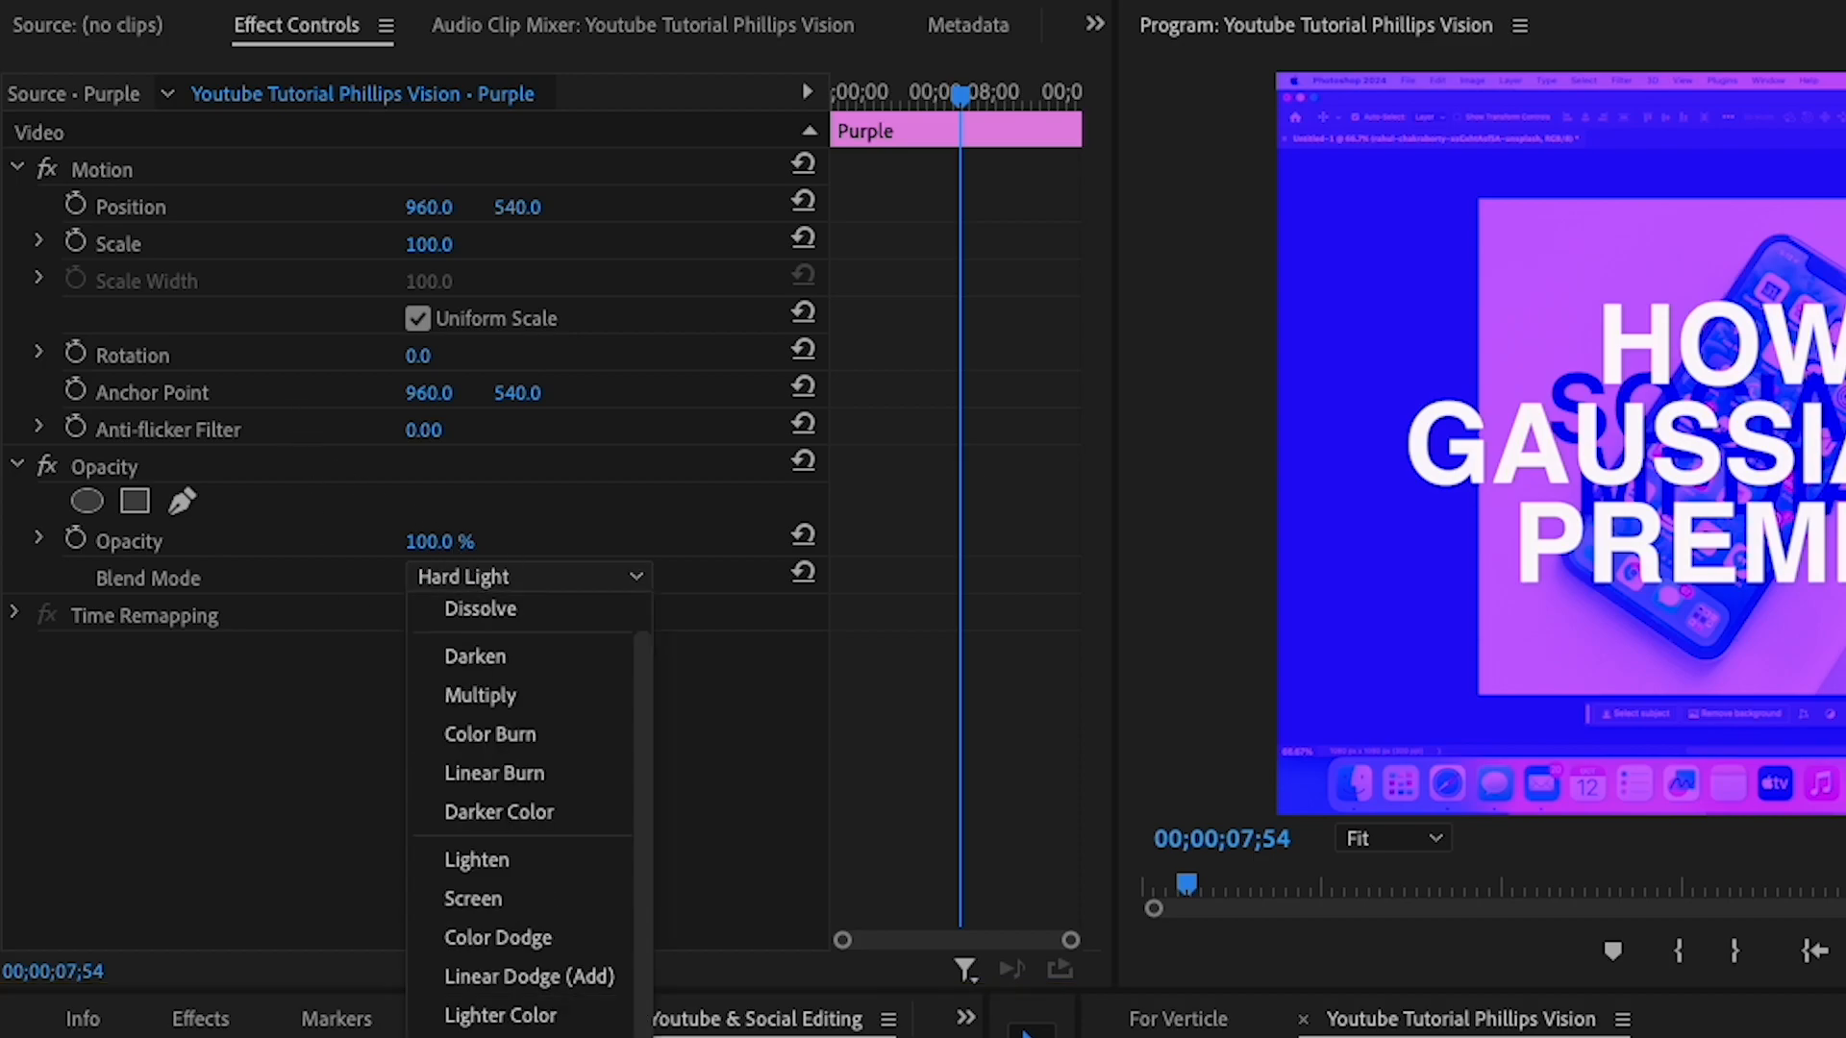
click(529, 1036)
click(494, 576)
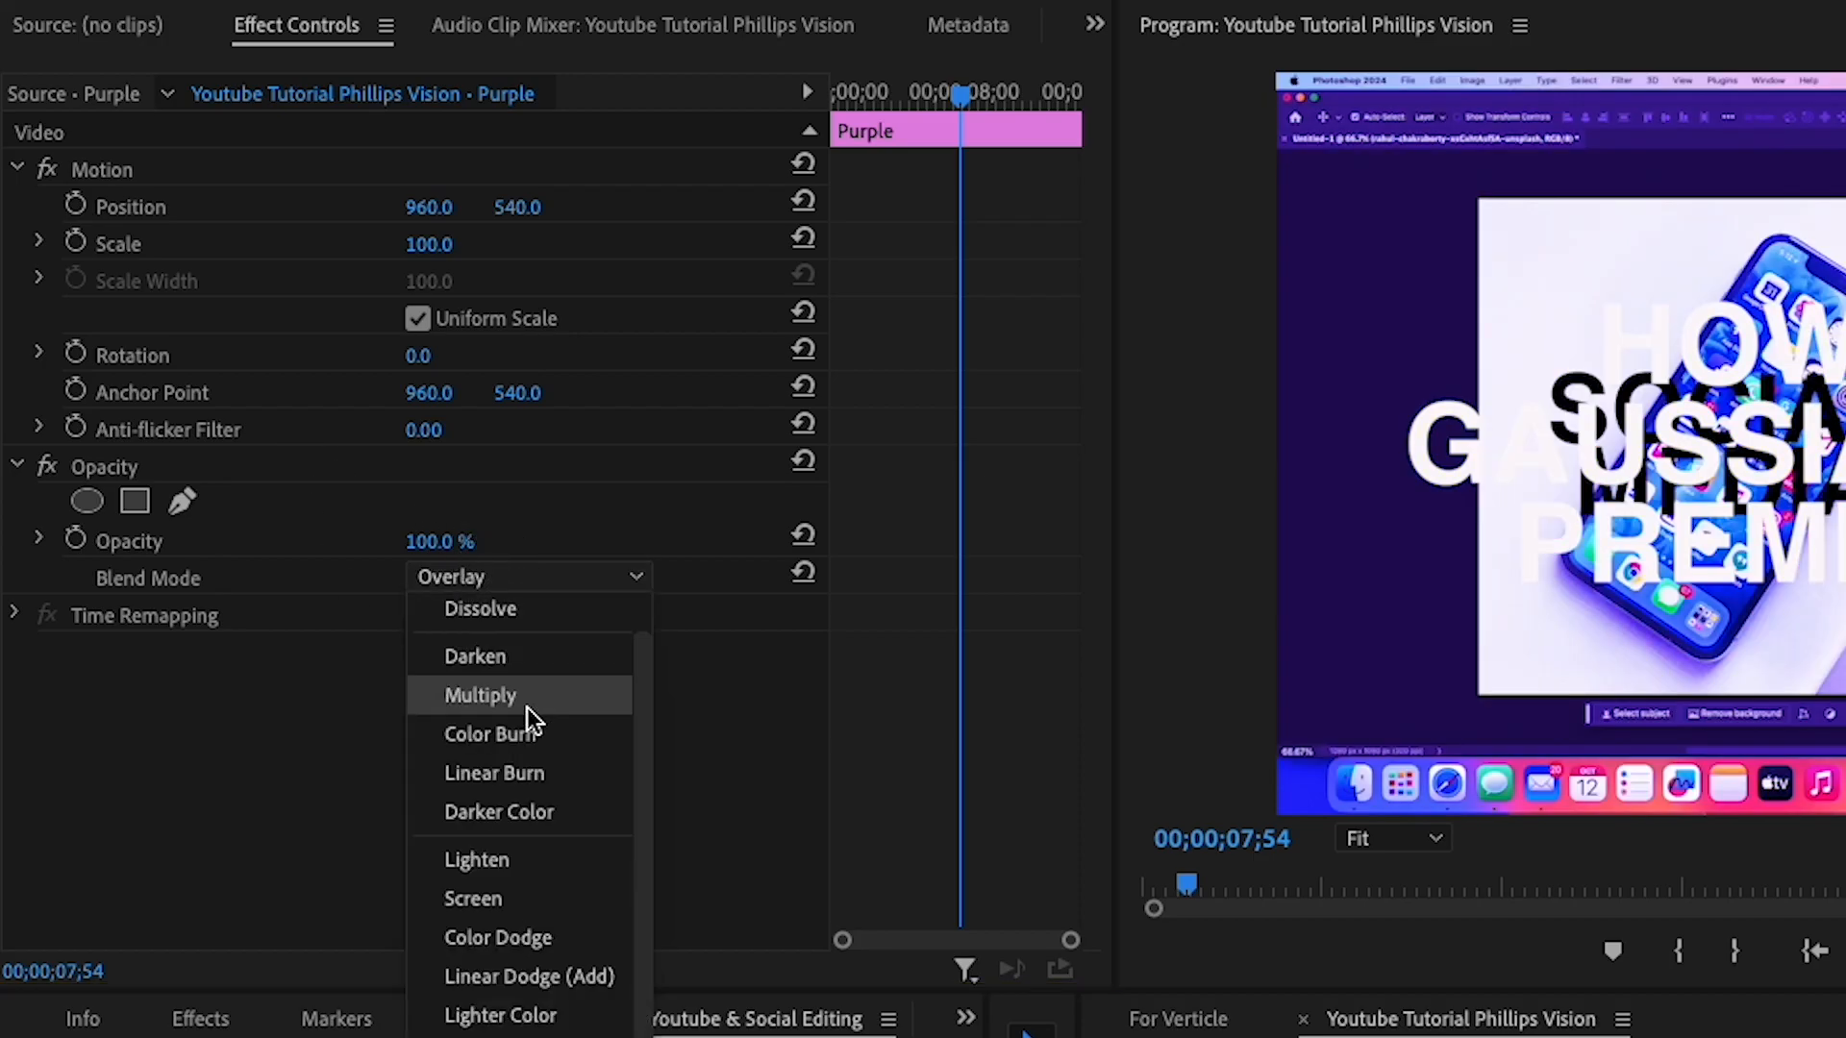
click(512, 652)
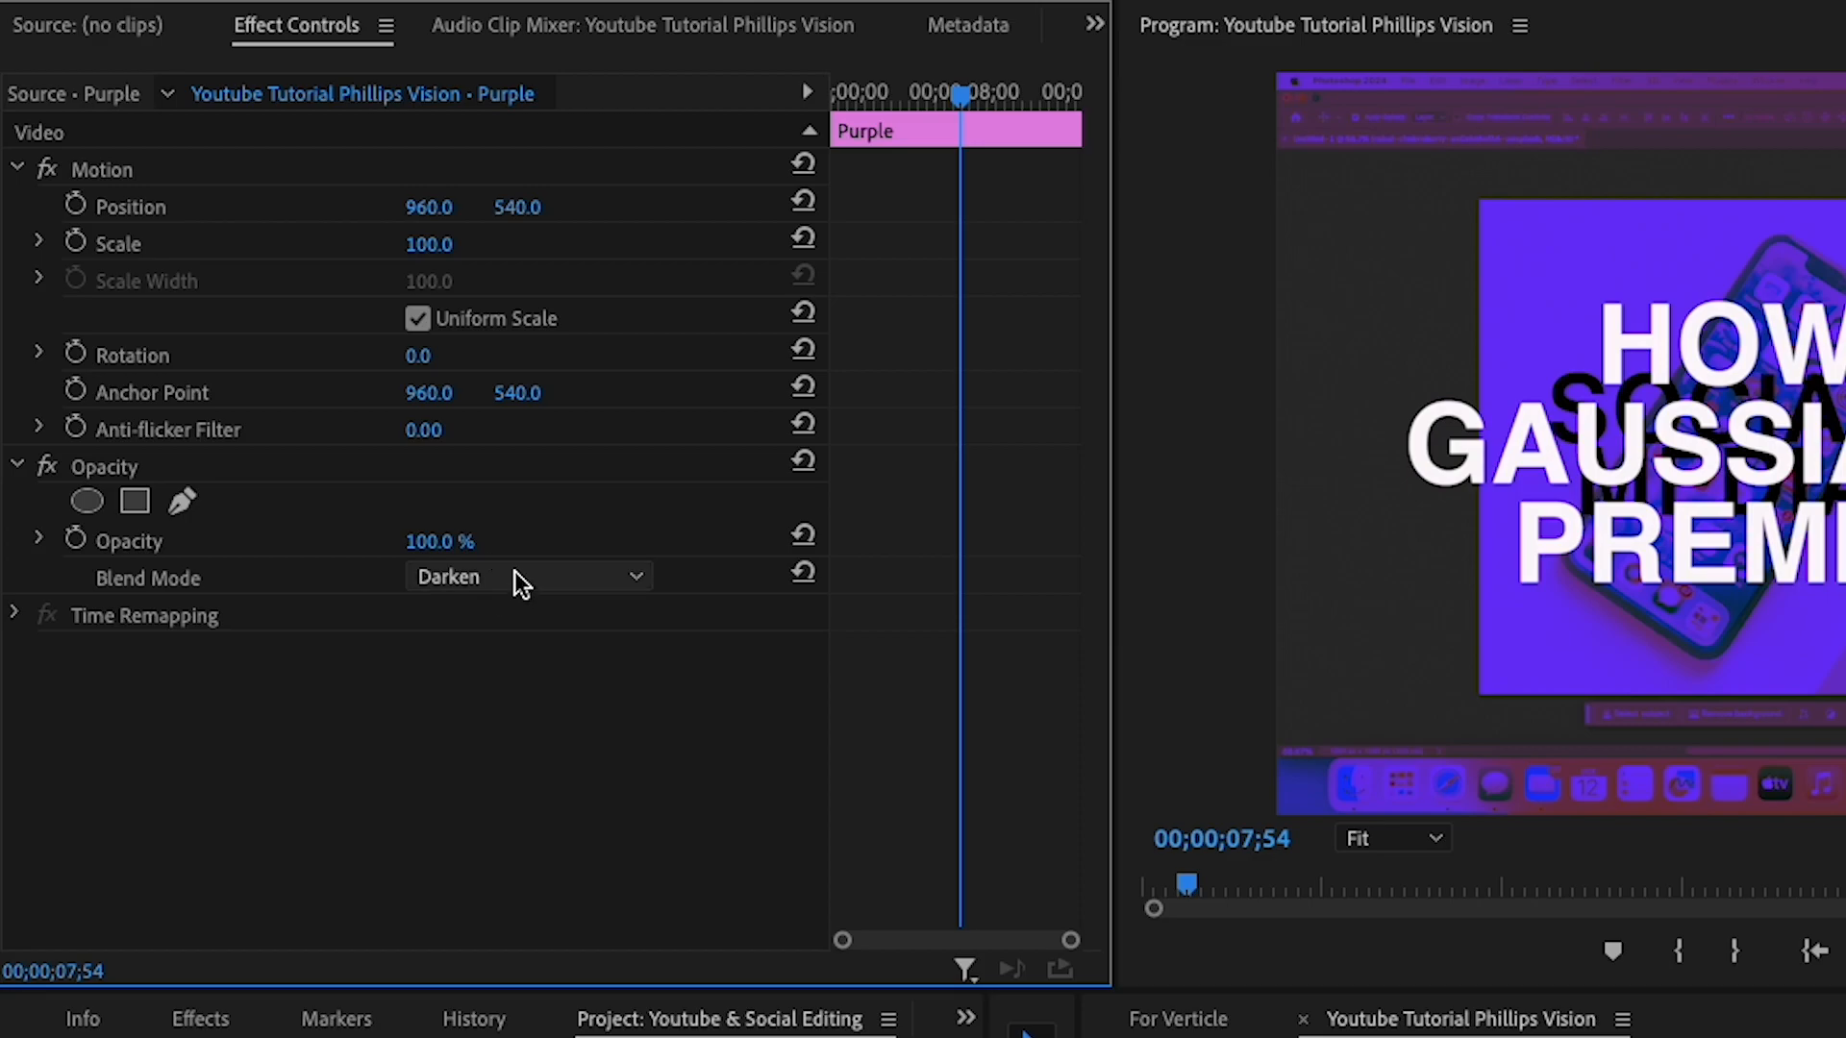
click(515, 573)
click(536, 700)
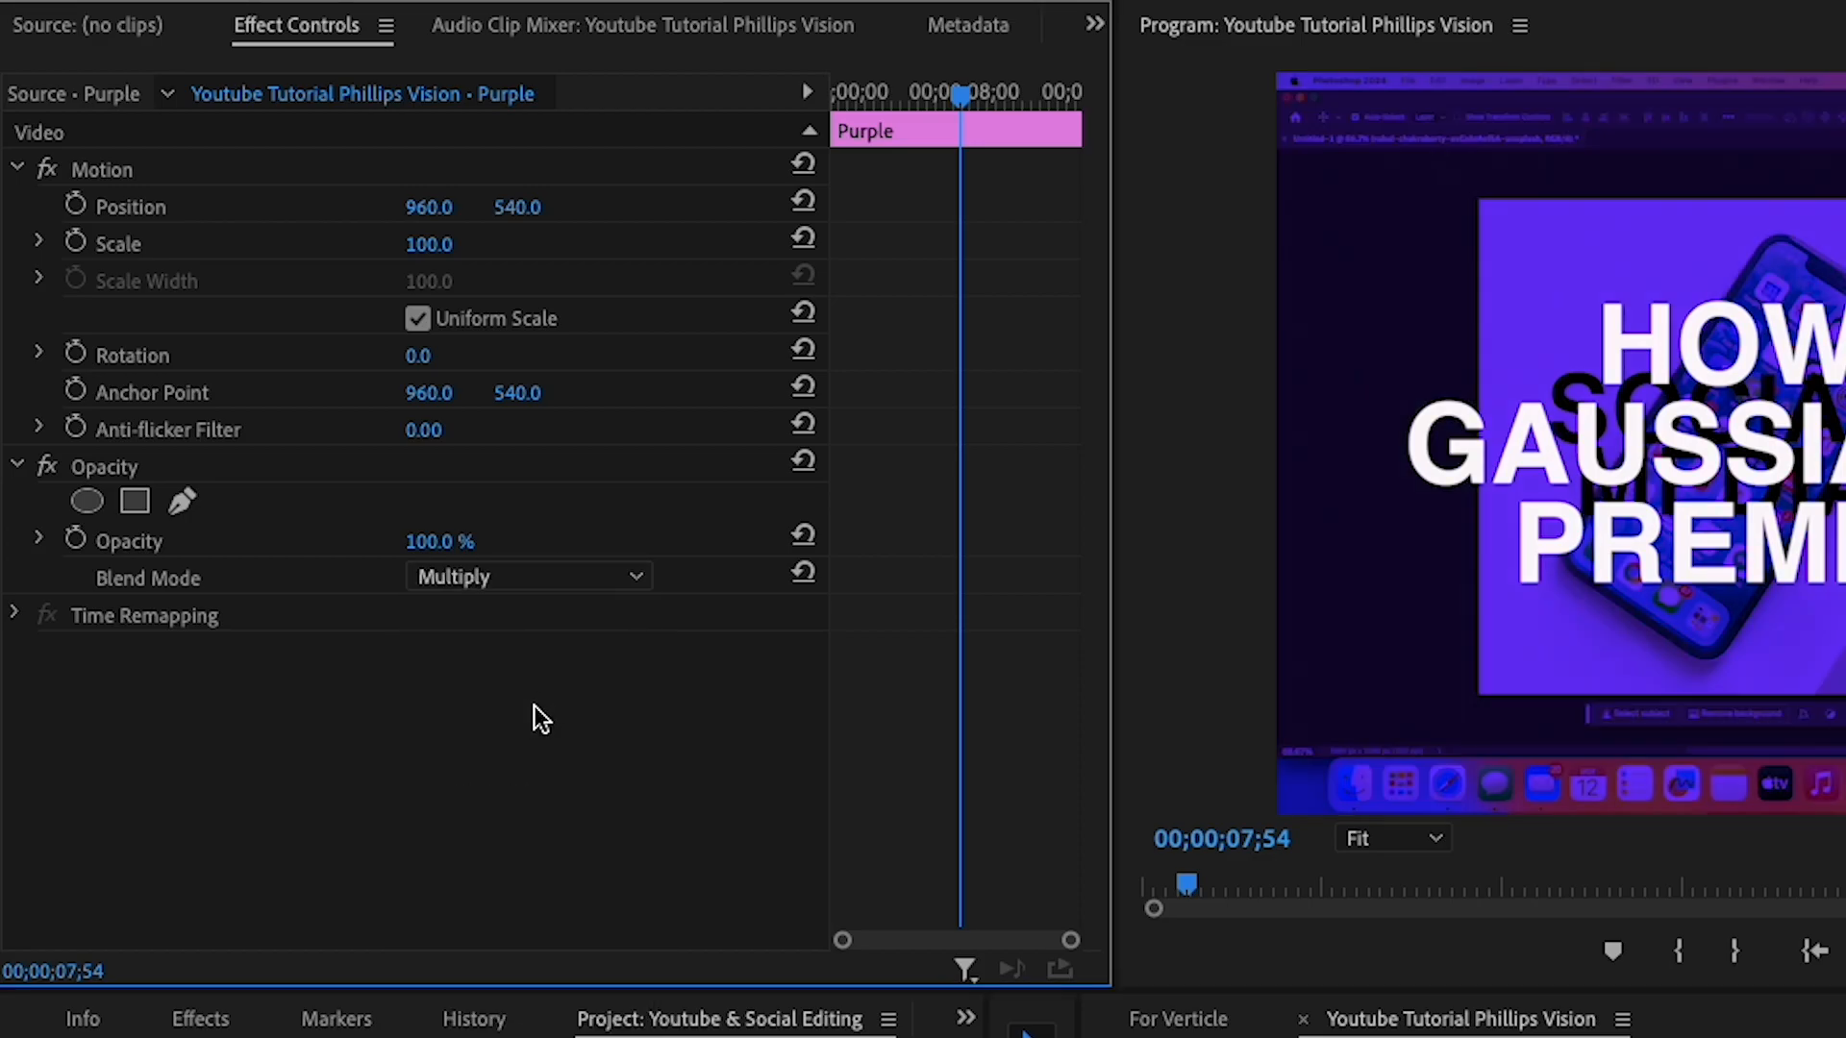
- Set the Purple clip's blend mode to Normal and its opacity to 90%
click(540, 573)
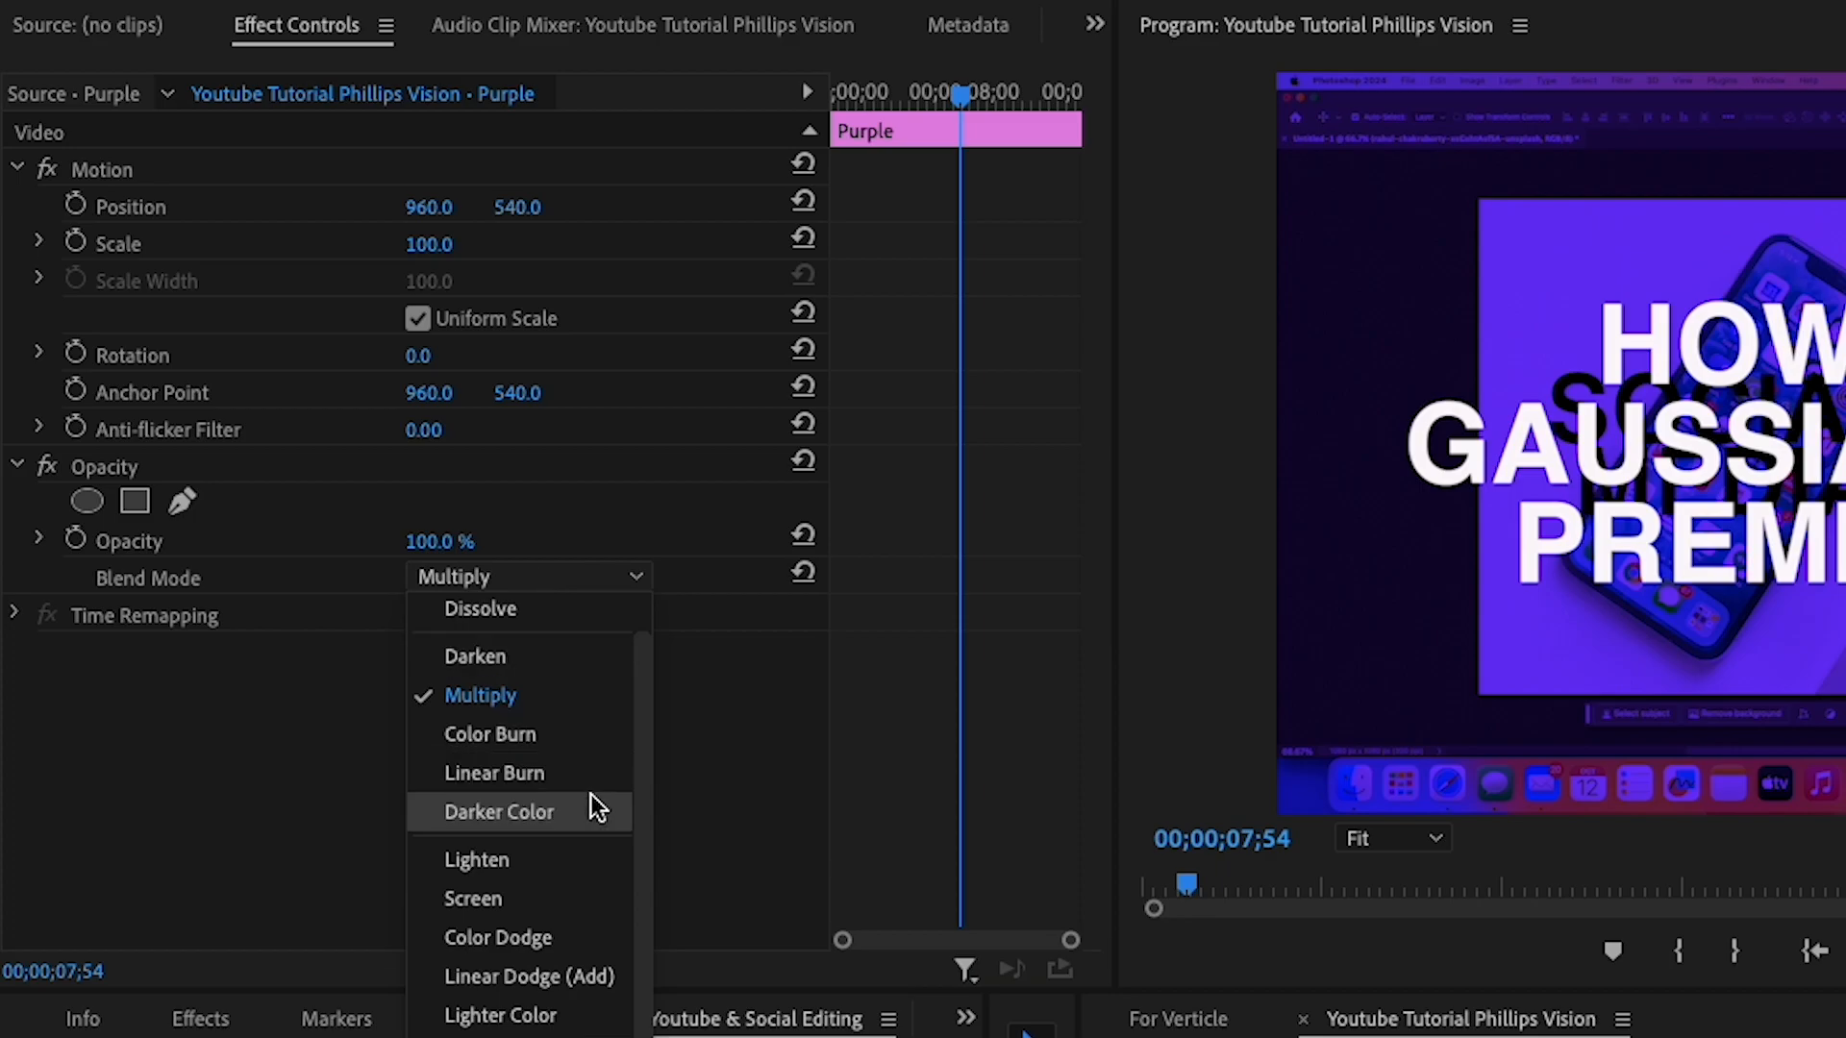
click(273, 737)
click(465, 578)
scroll(532, 742, up, 1)
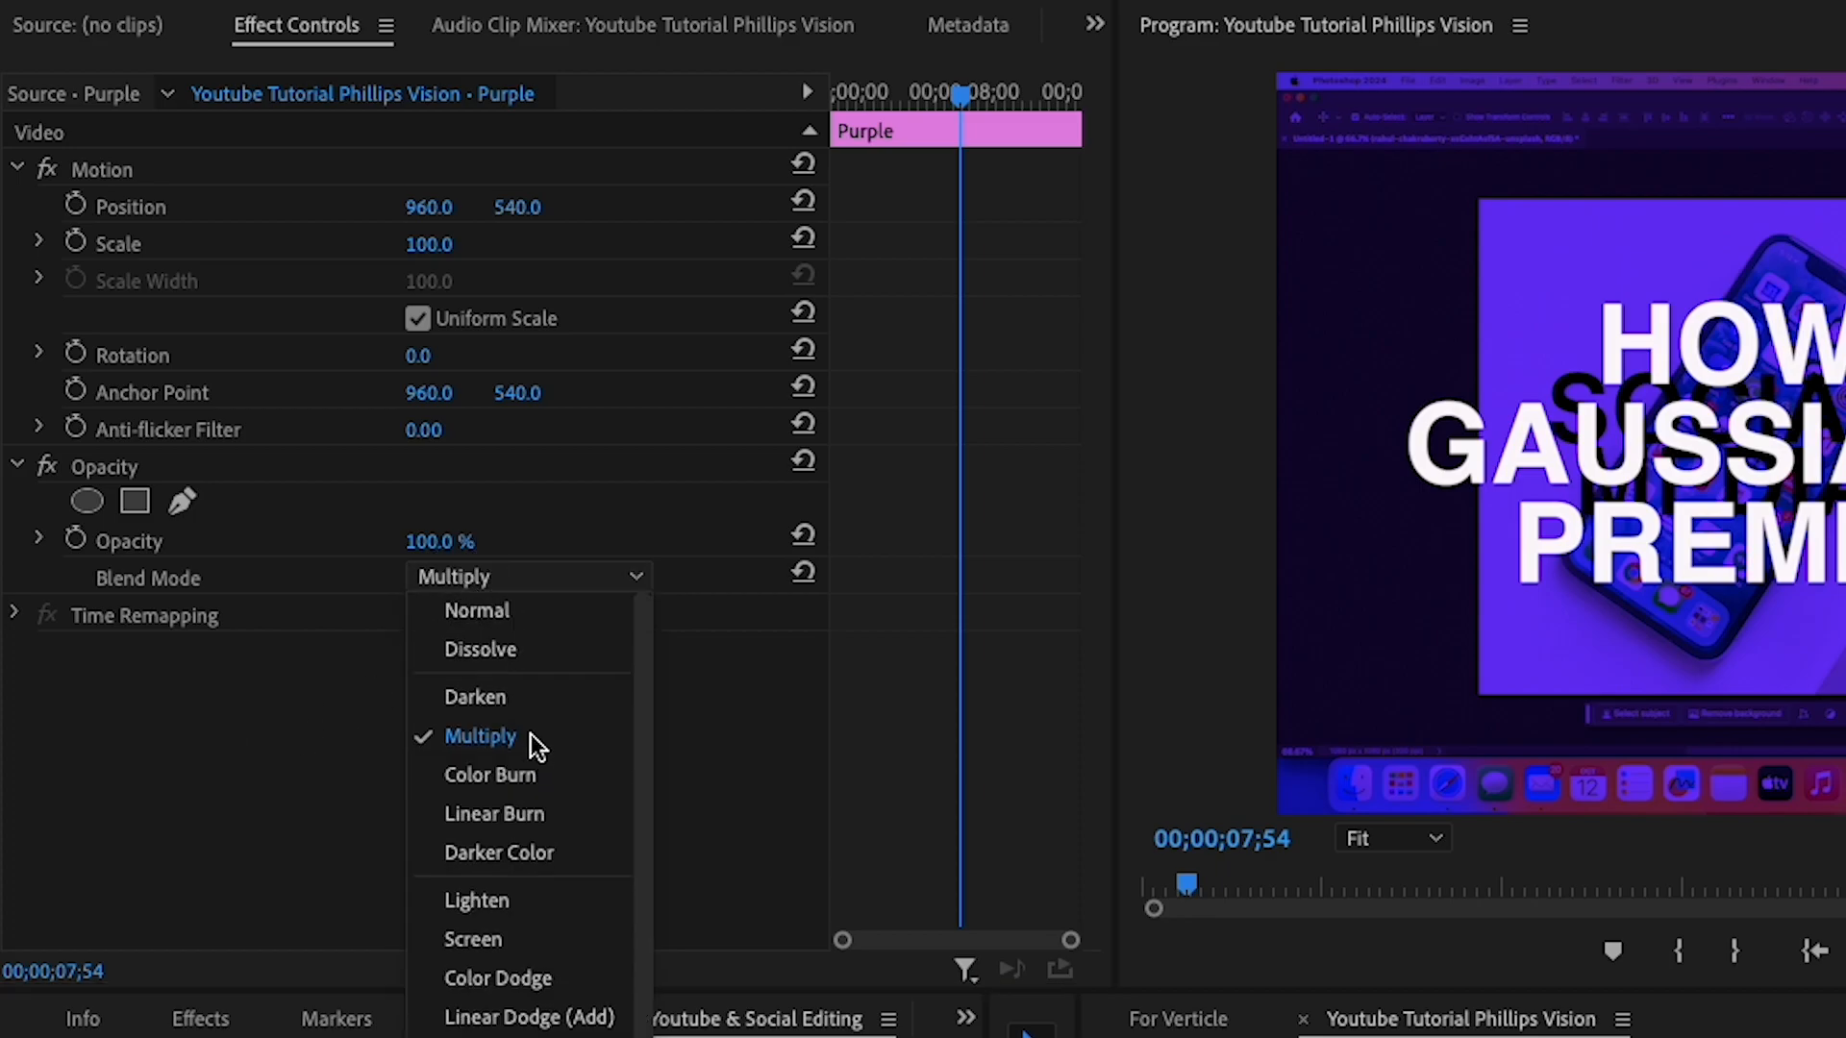
click(506, 612)
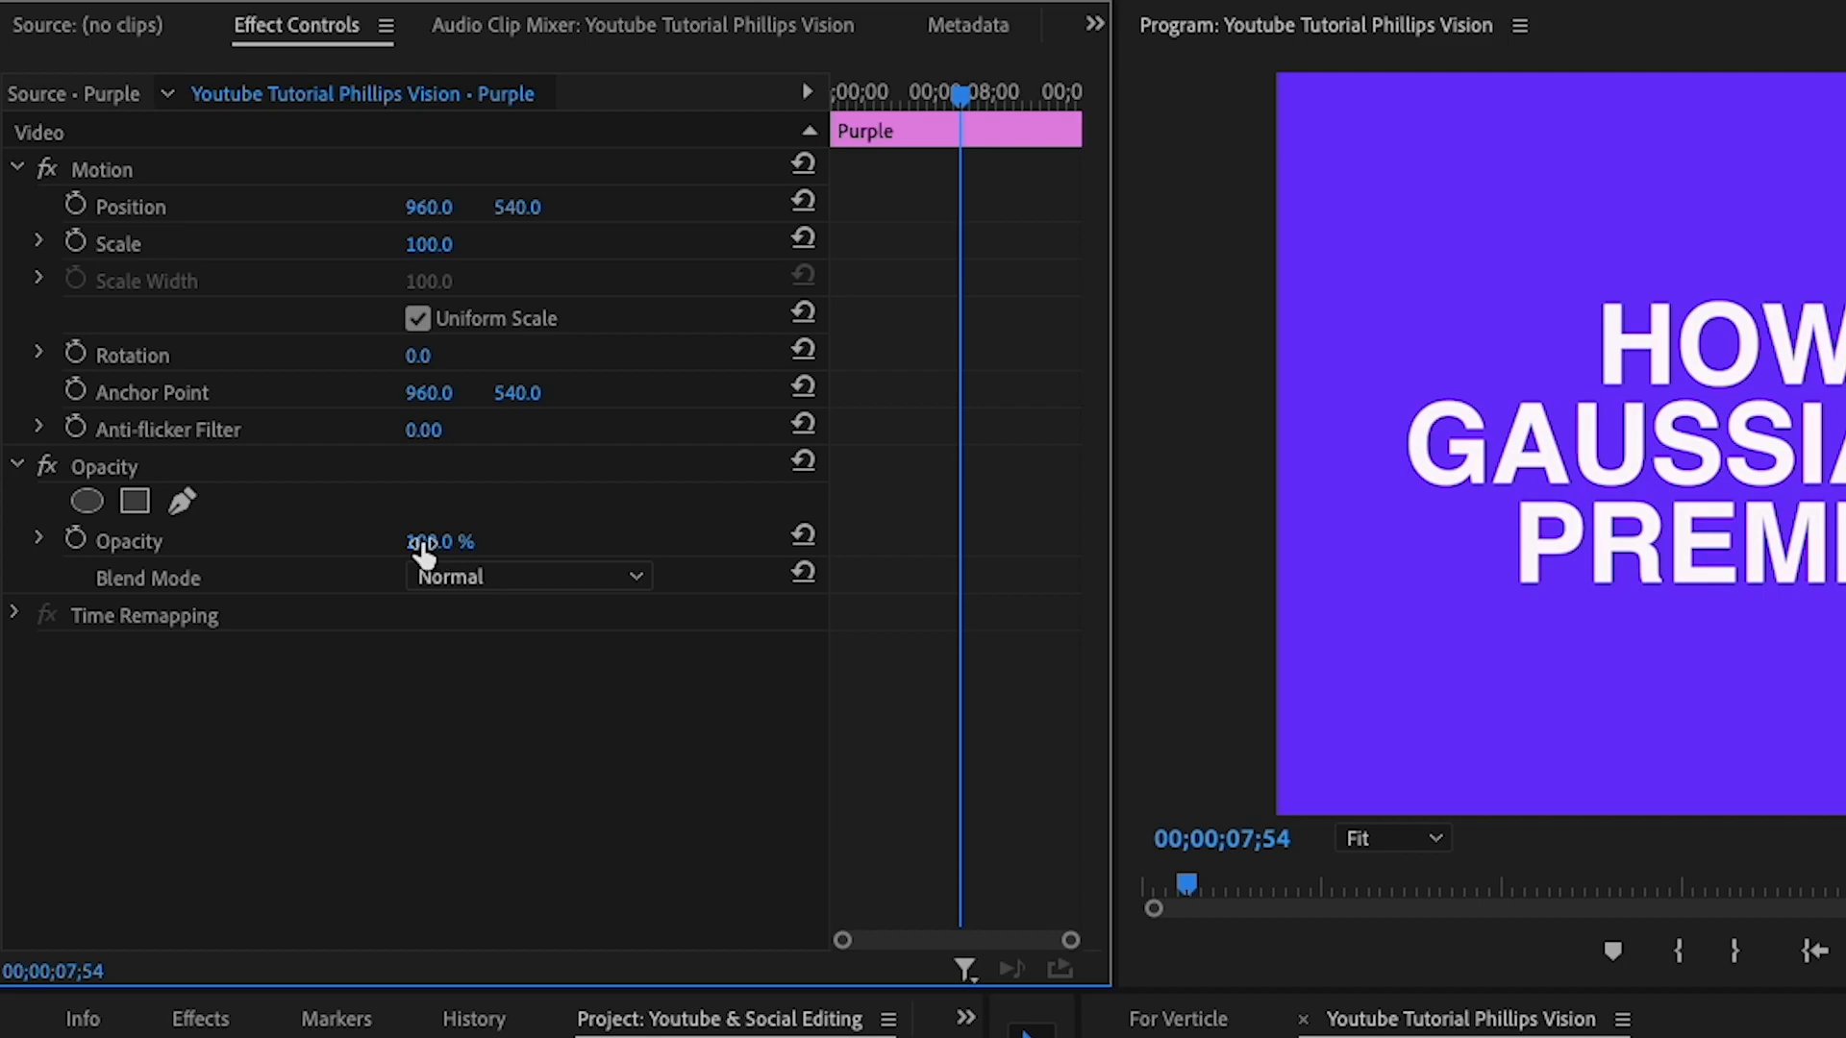
drag(440, 541, 423, 541)
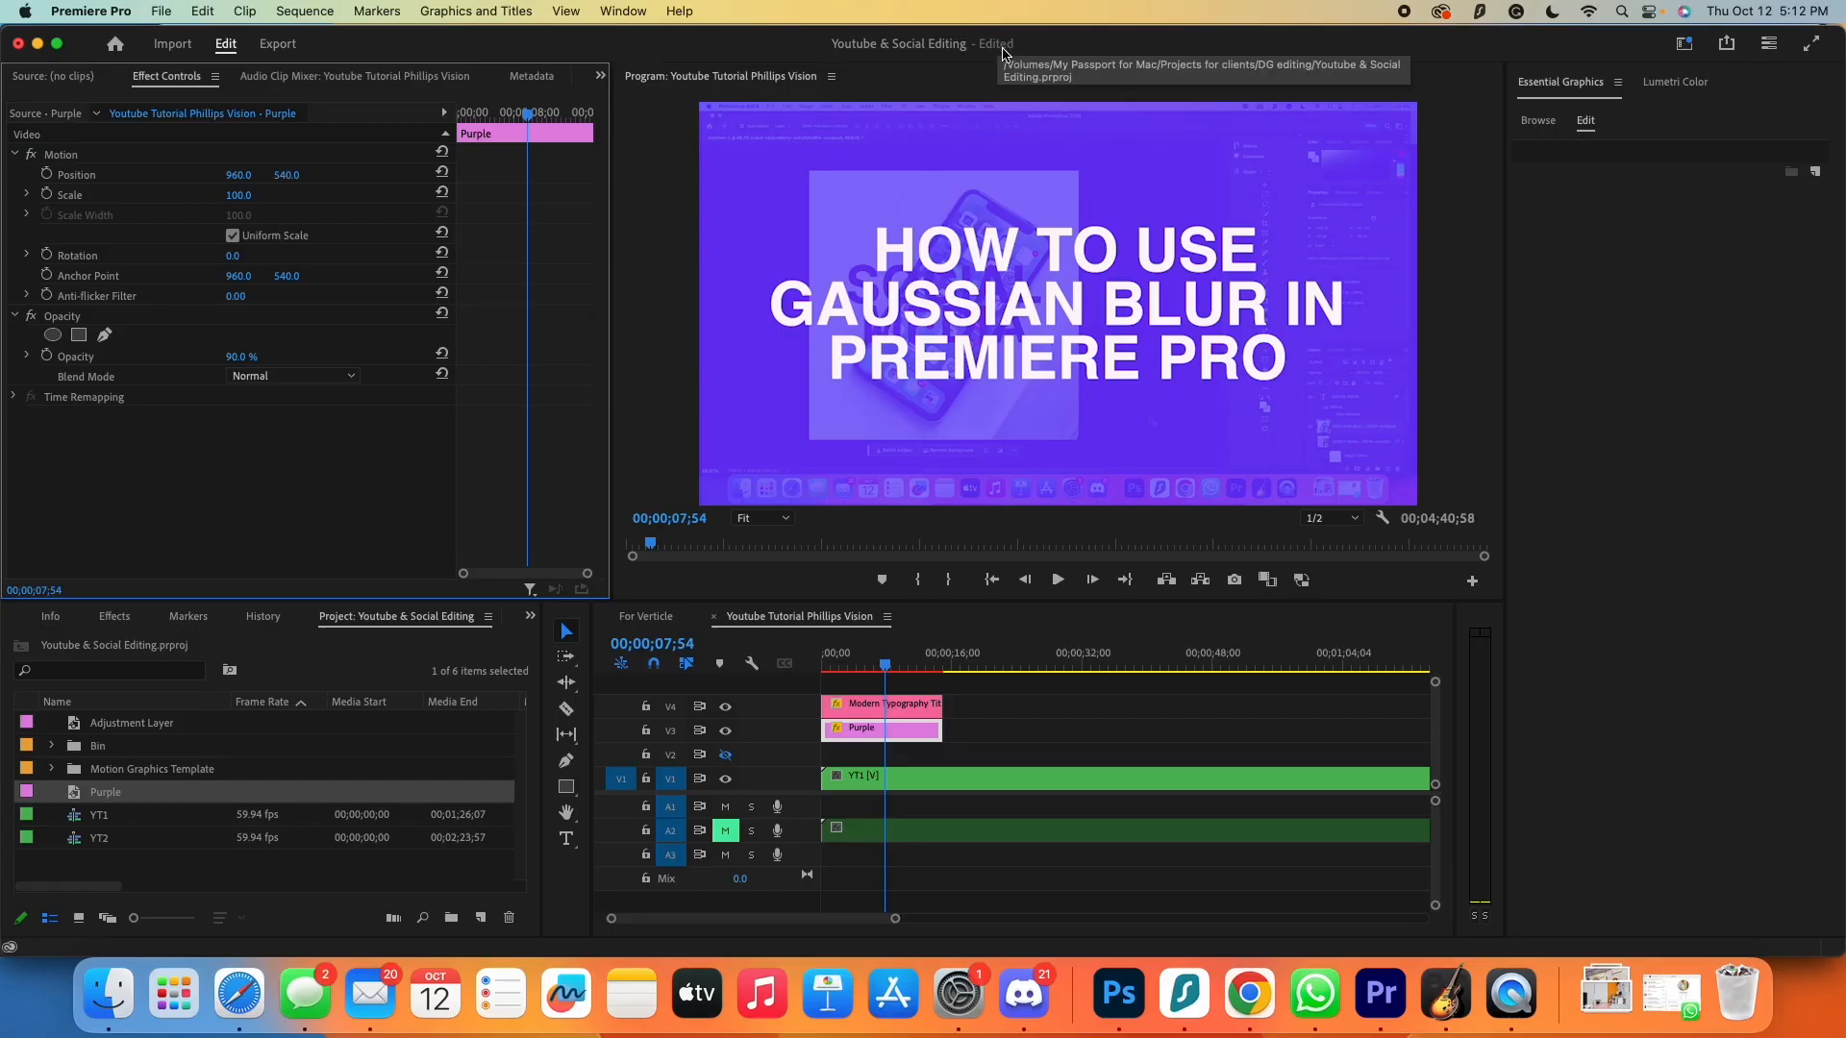
- Place the Adjustment Layer on V2 beneath the Purple clip, matching the title's length, and select it
drag(145, 723, 942, 753)
click(894, 754)
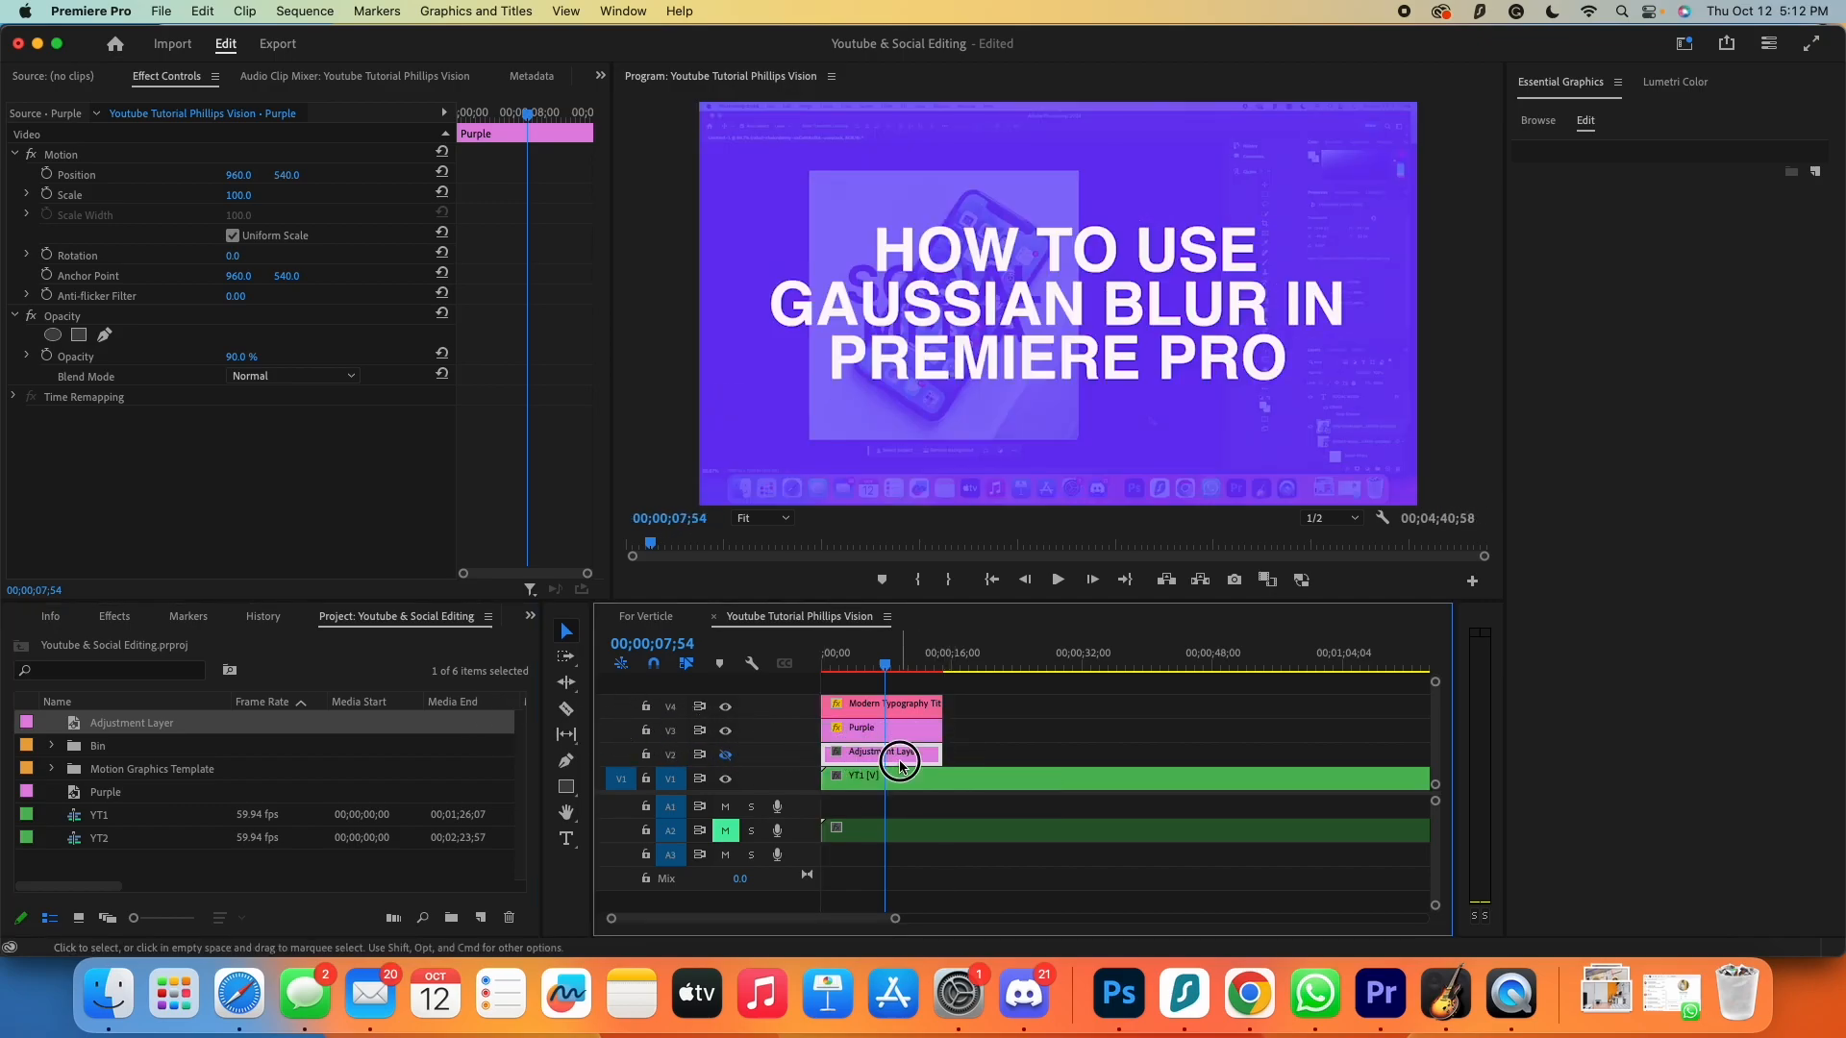
- Set the adjustment layer's Lumetri Color saturation to 0 and turn on V2 visibility
click(1666, 93)
drag(1698, 400, 1570, 404)
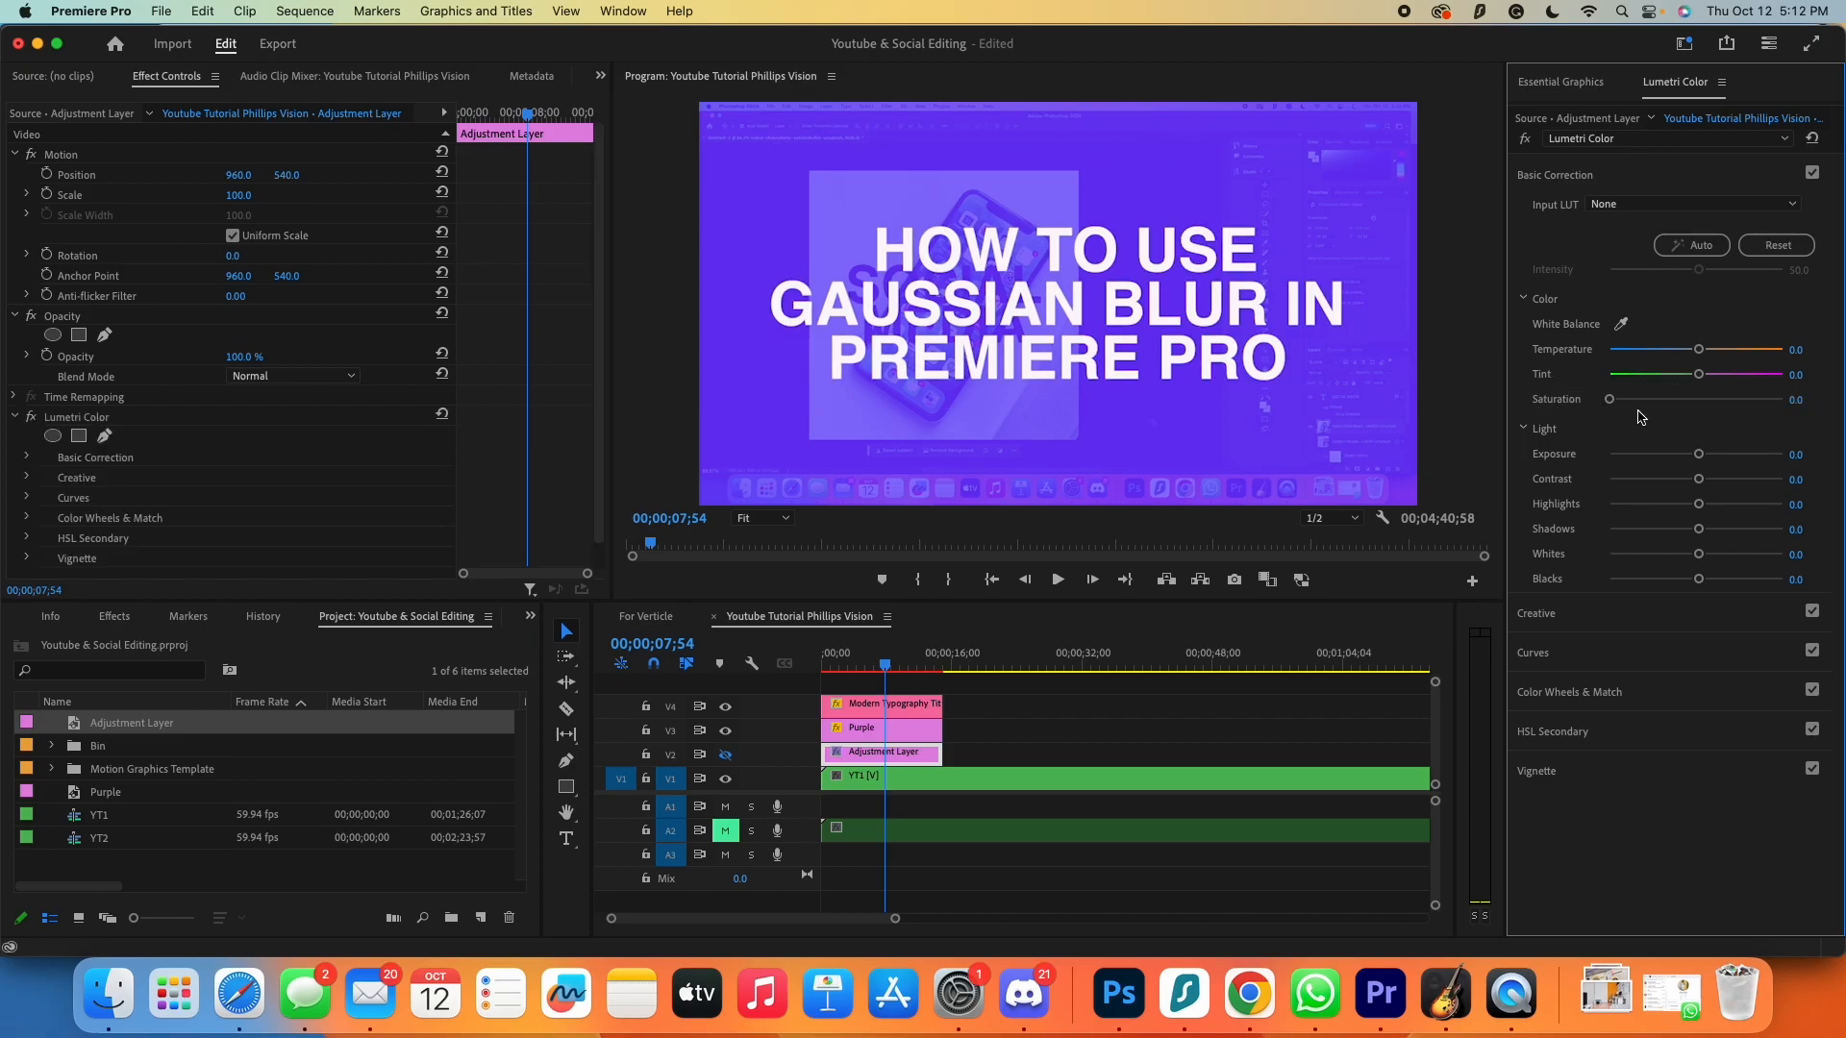
click(726, 755)
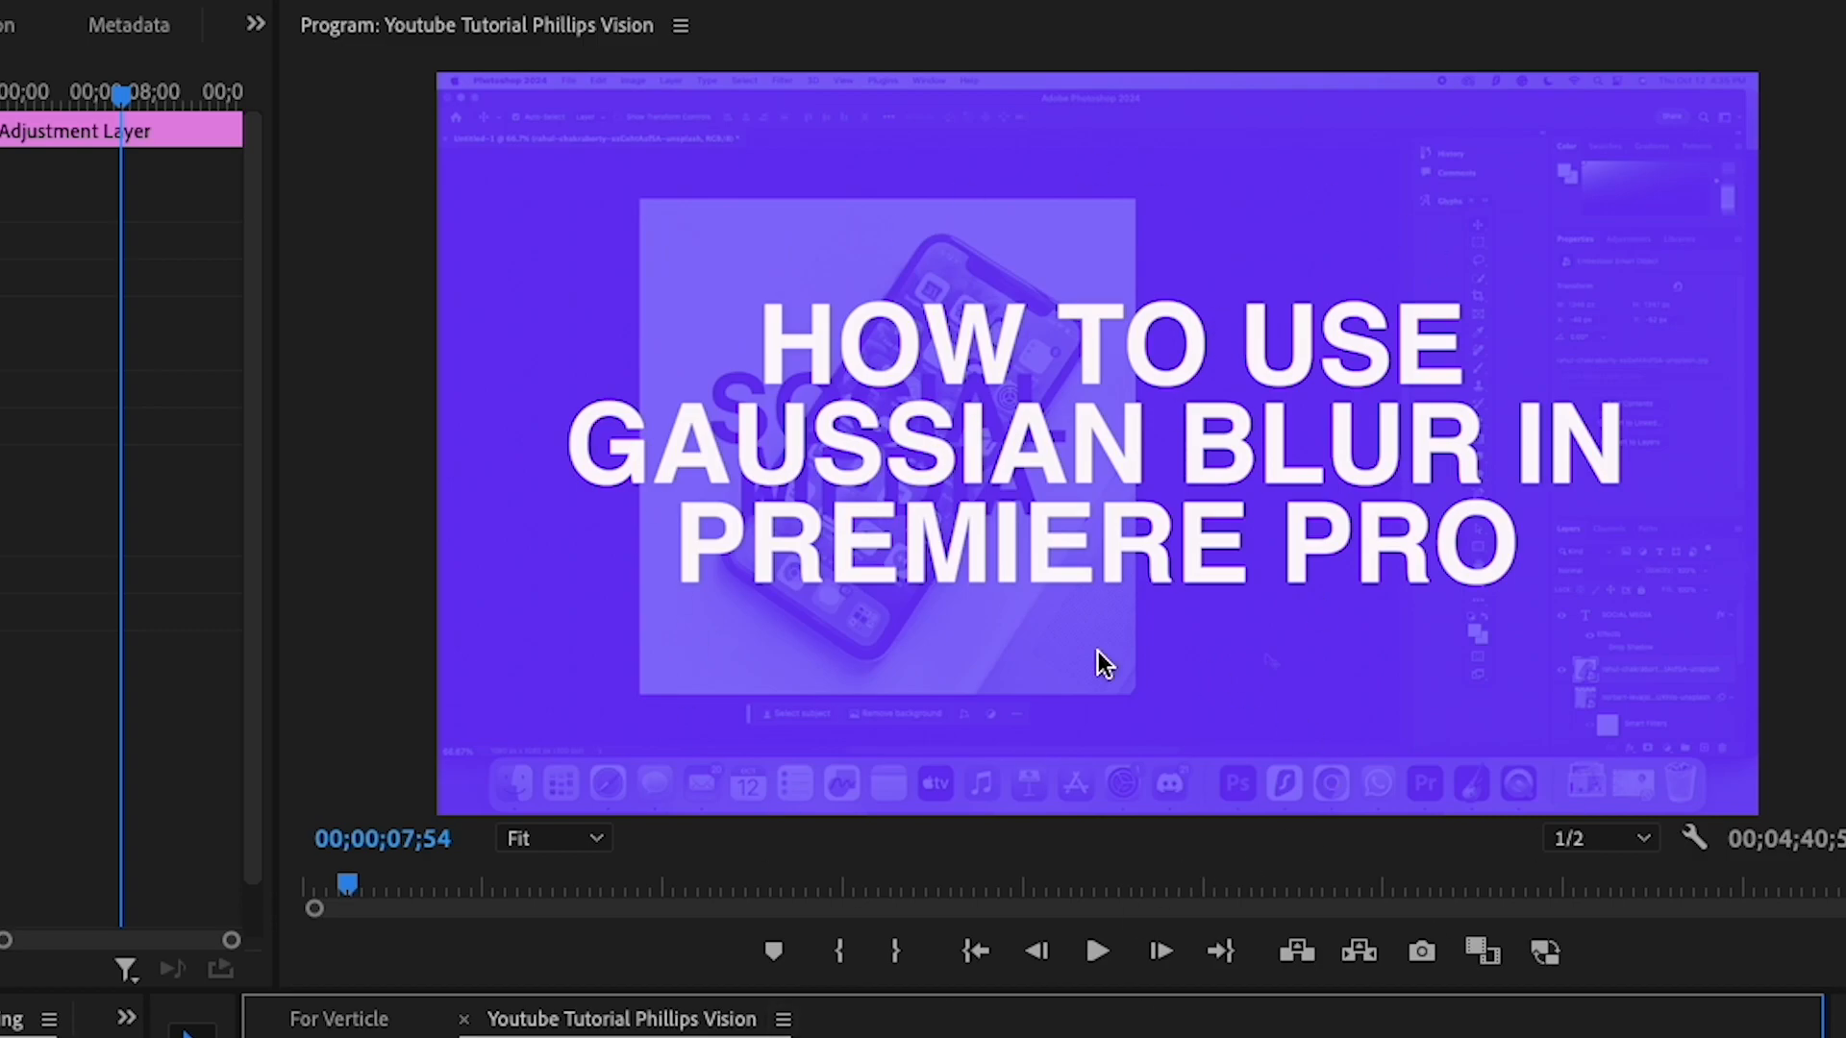
- Play the sequence from the start to preview the title over the desaturated, purple-tinted footage
key(space)
key(Home)
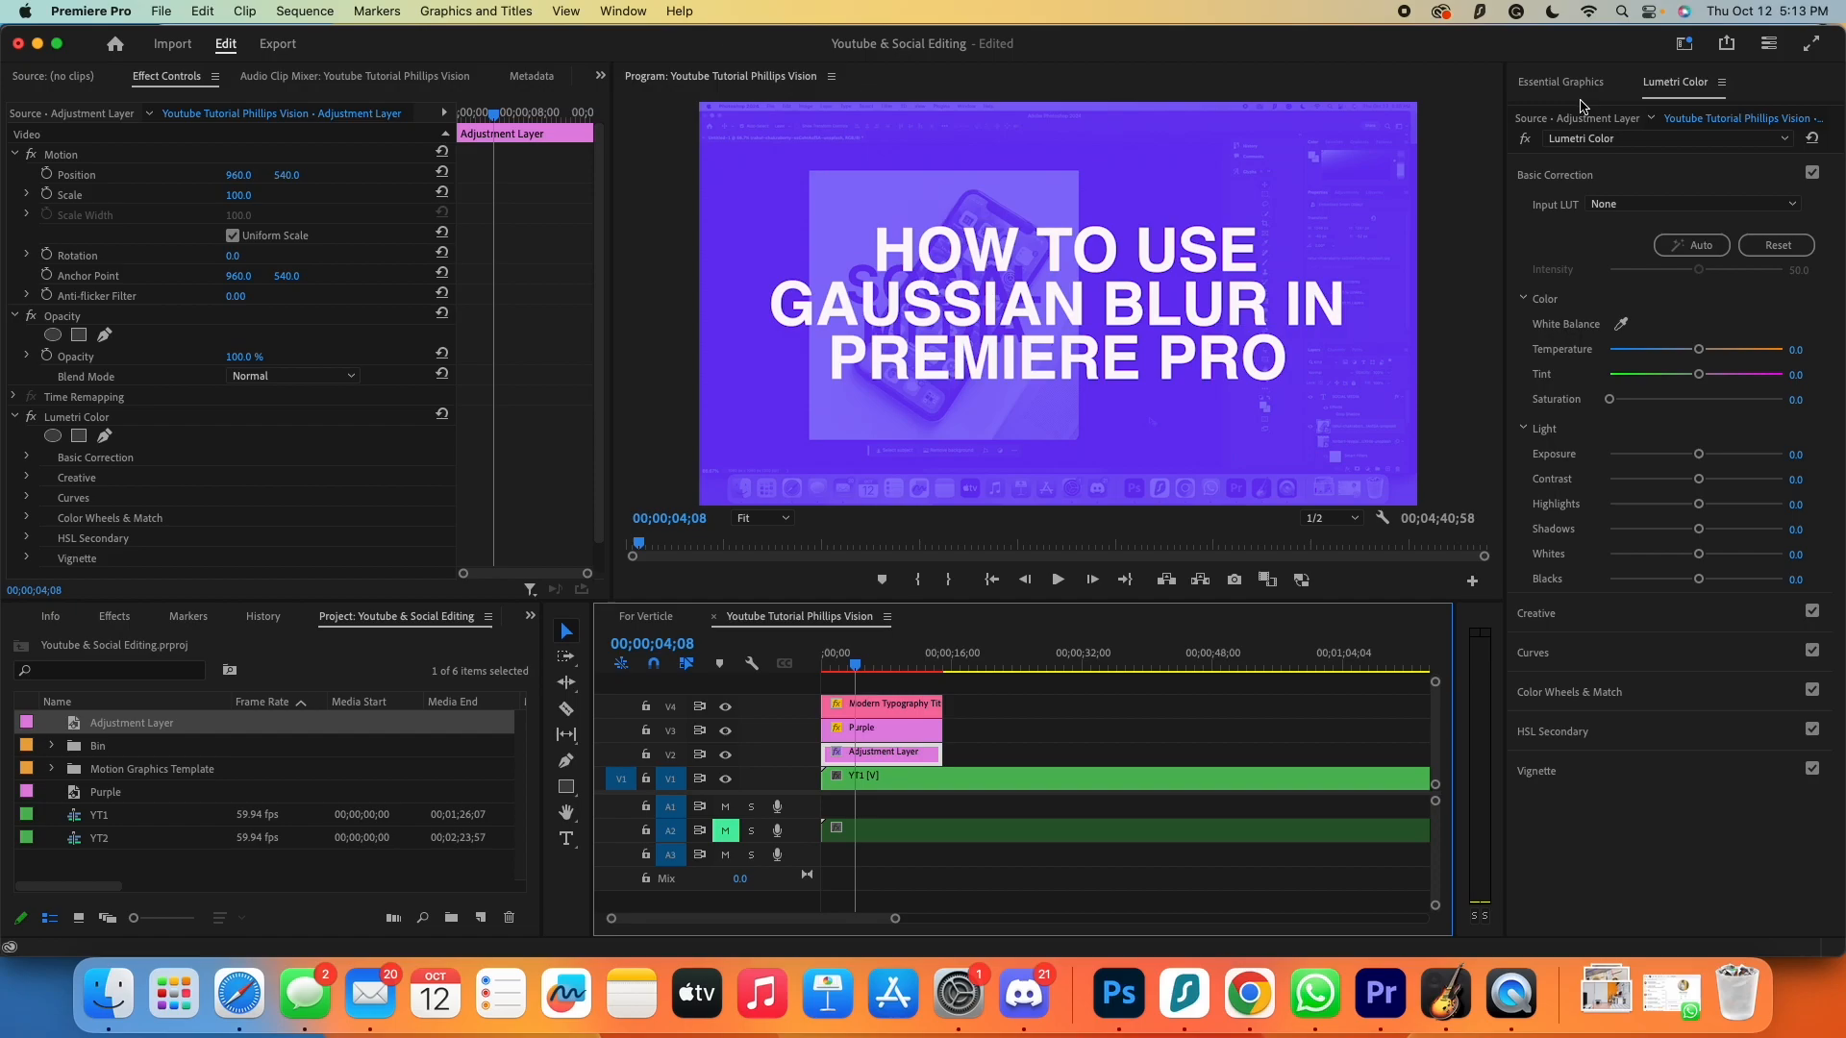
click(892, 728)
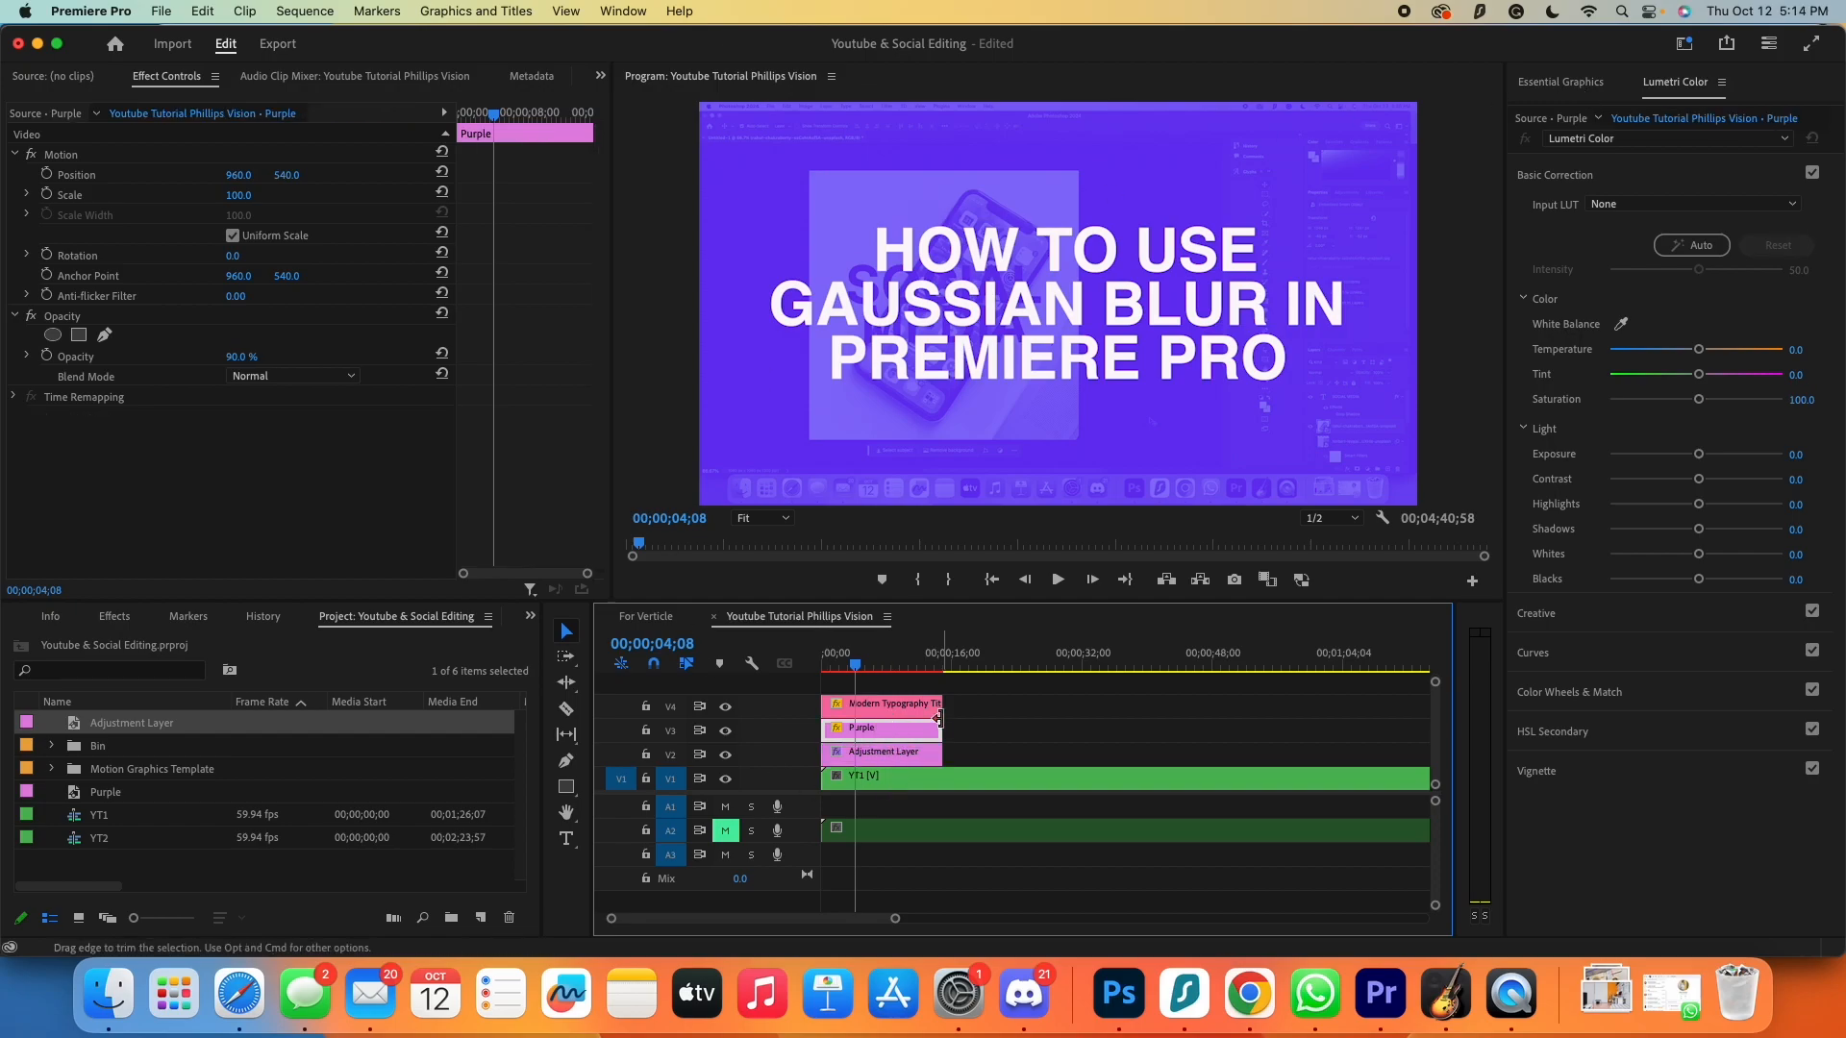
- Search the effects for blur and apply Gaussian Blur to the adjustment layer on V2
click(887, 760)
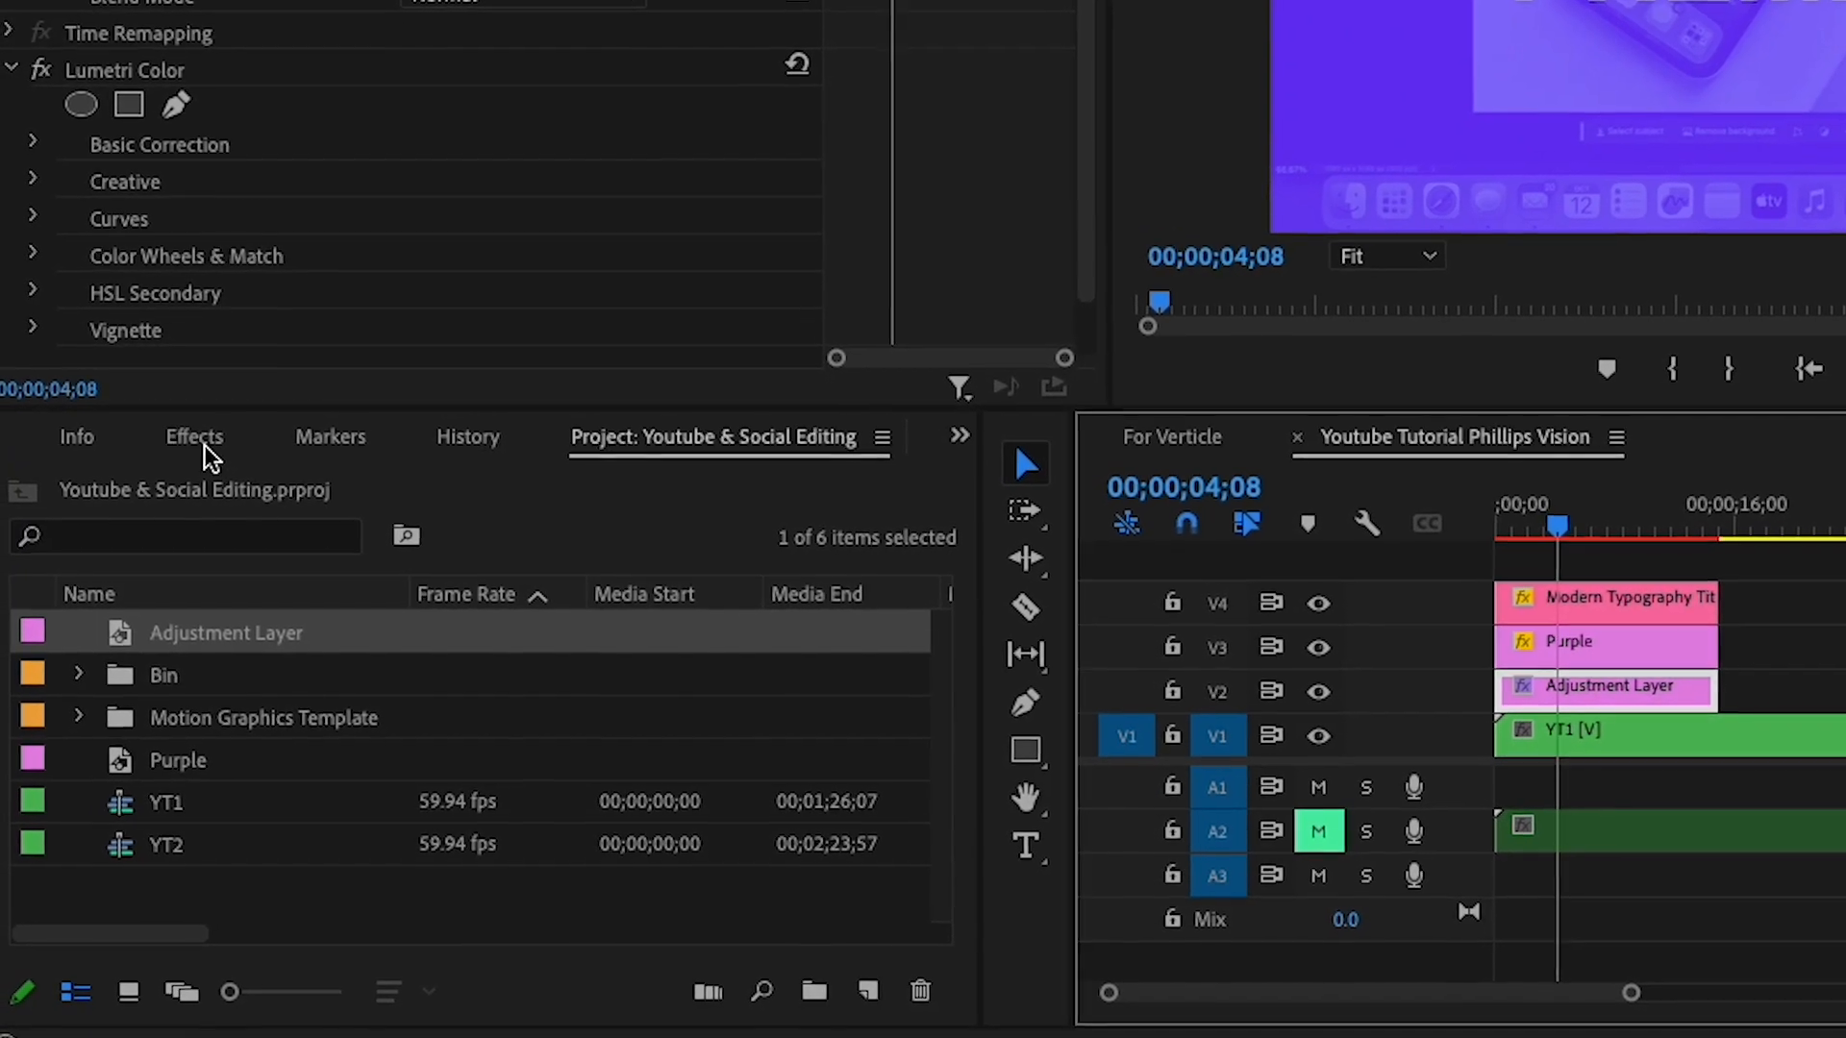
click(117, 620)
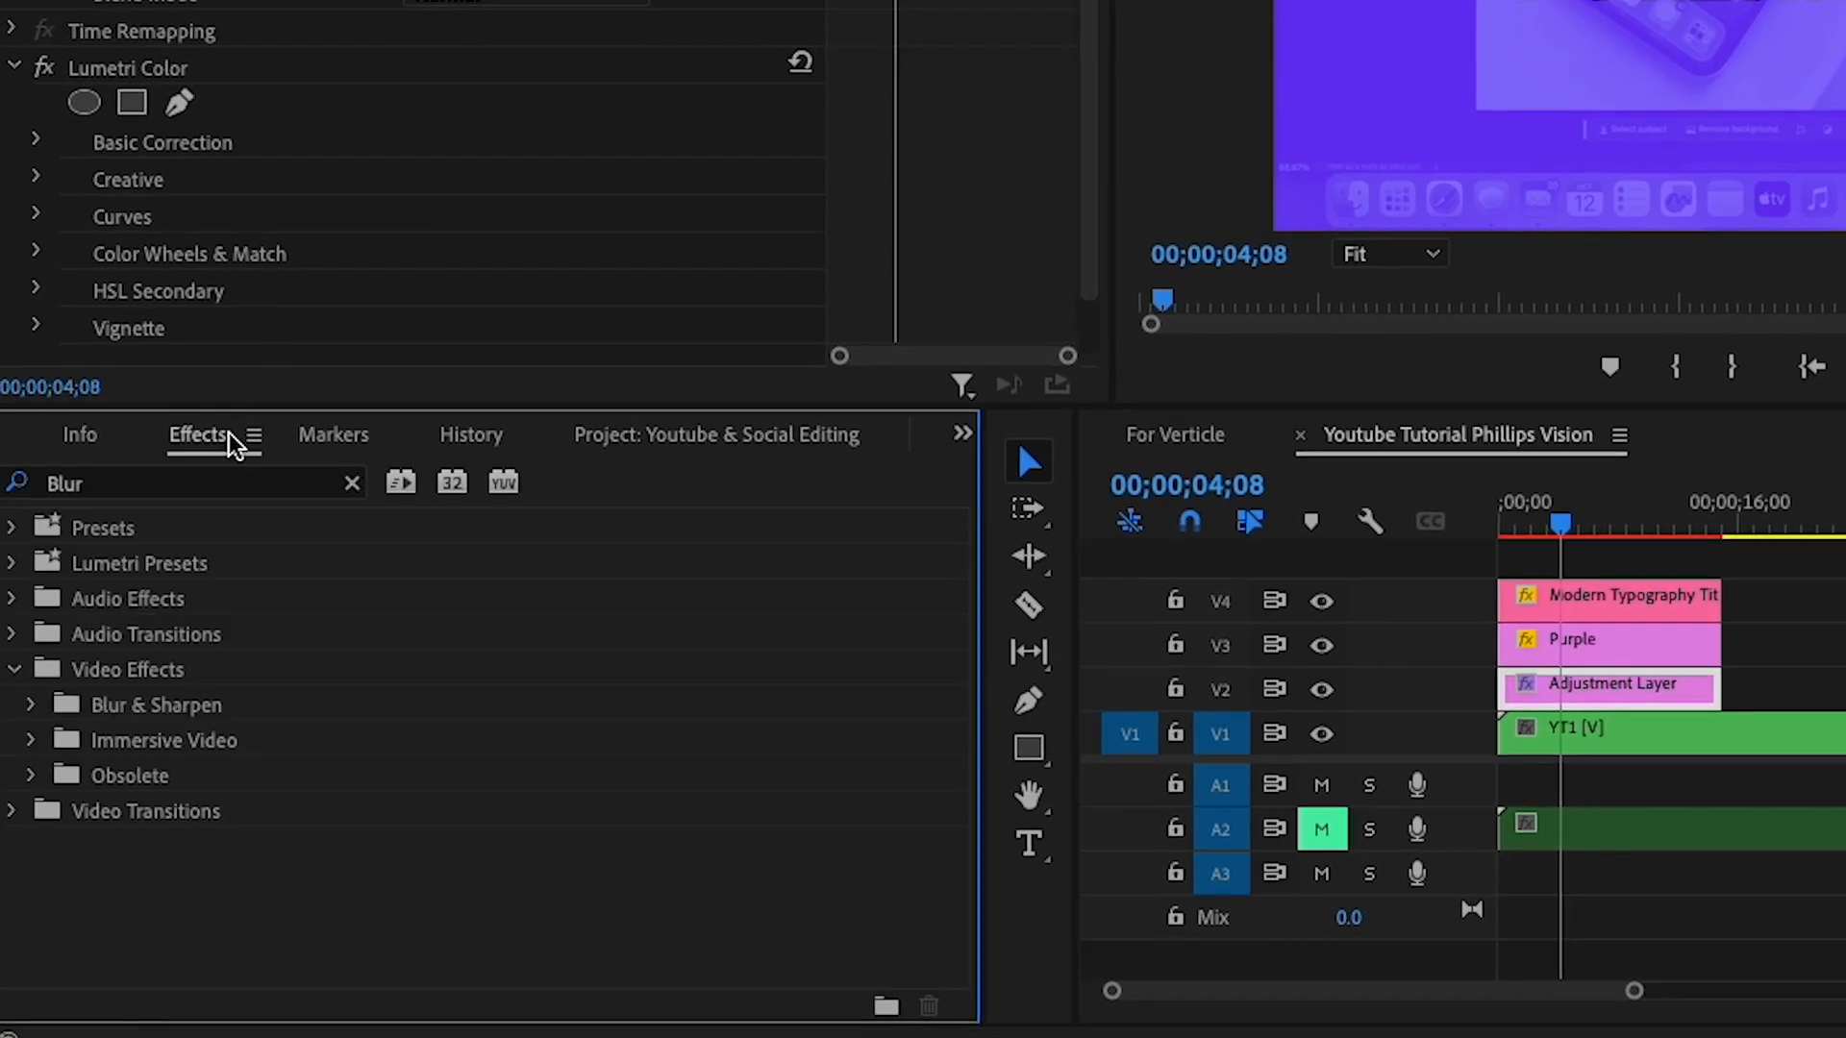
click(231, 483)
key(BackSpace)
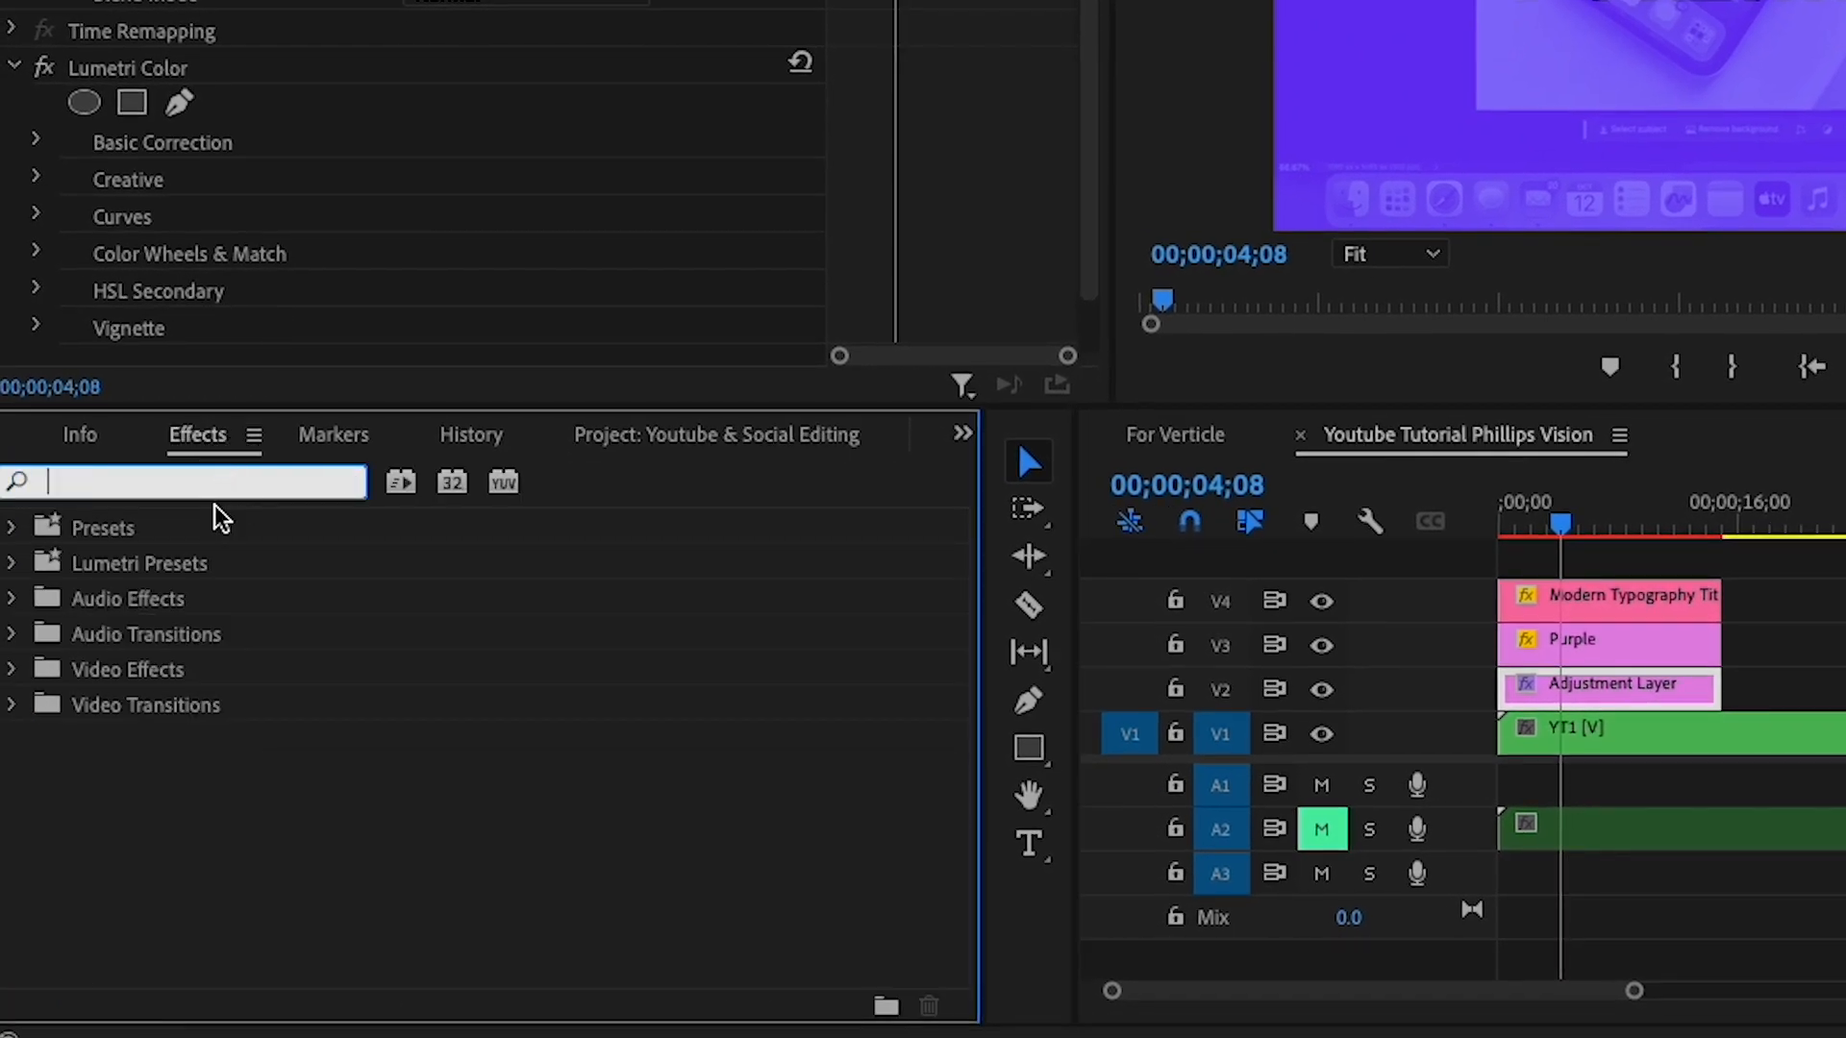
text(blur)
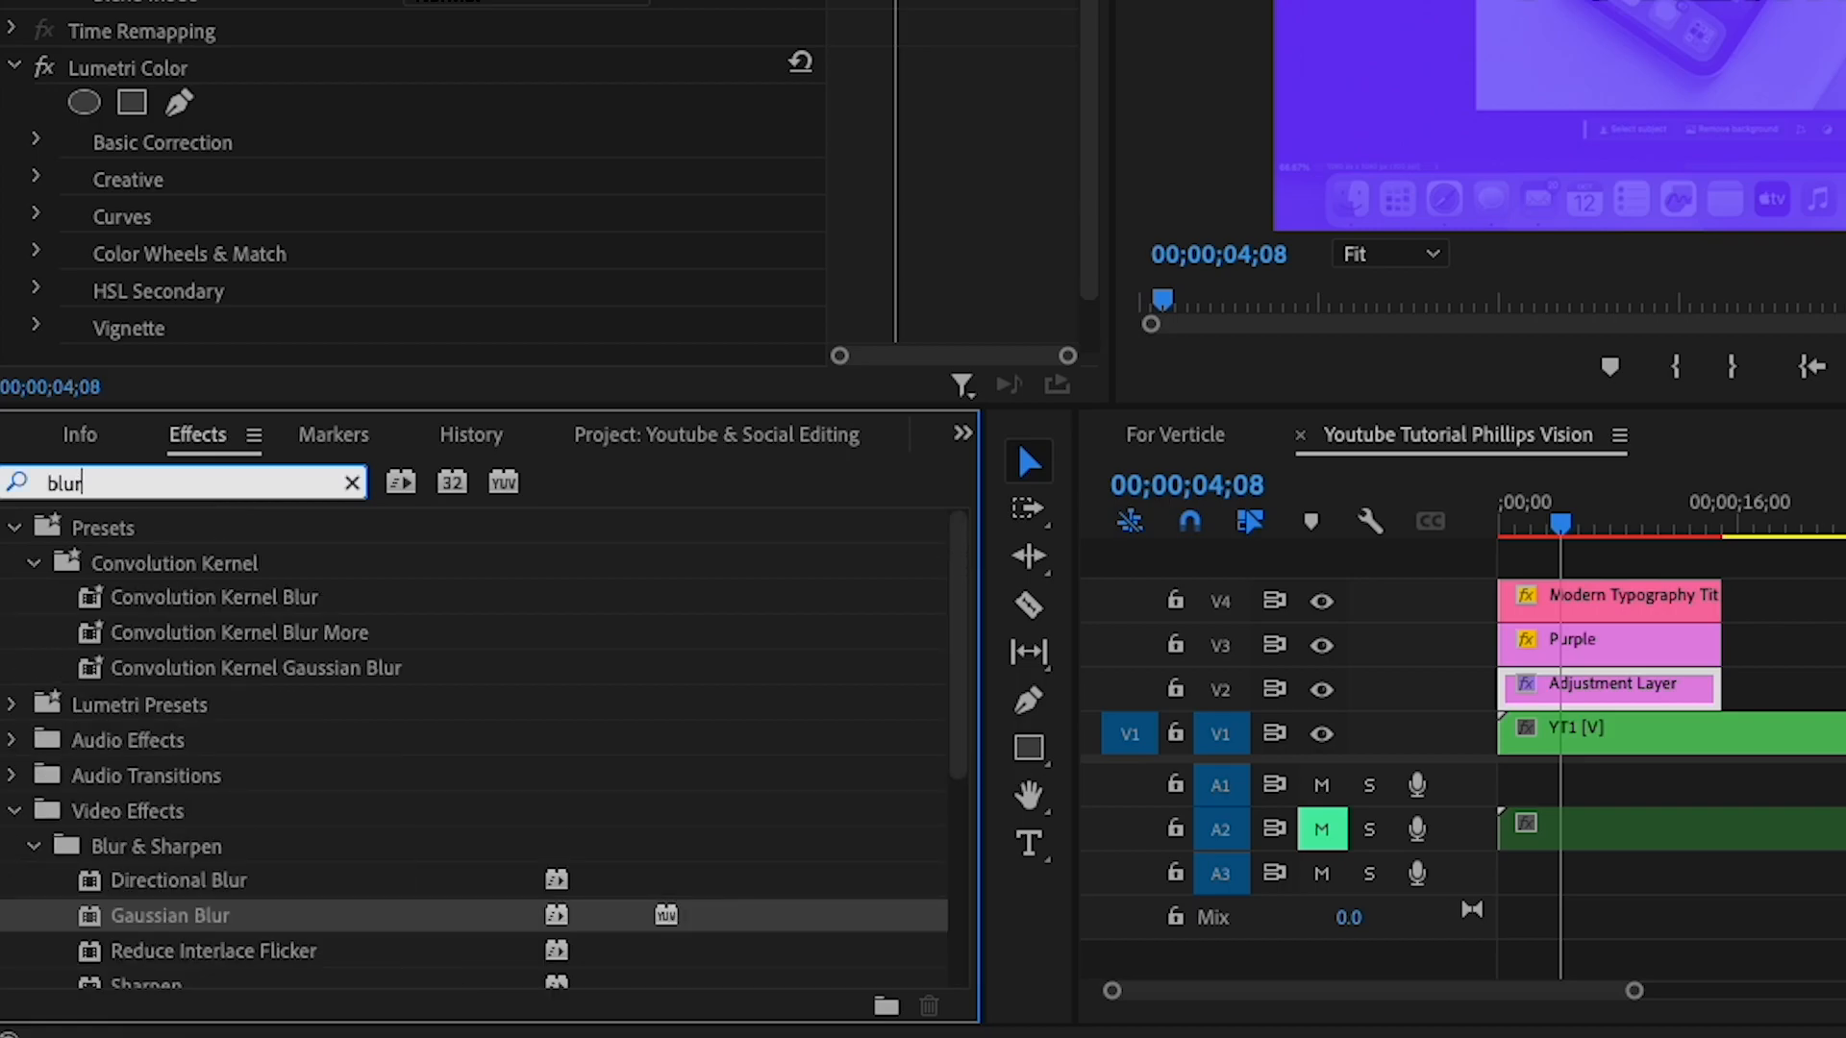
drag(197, 917, 1594, 702)
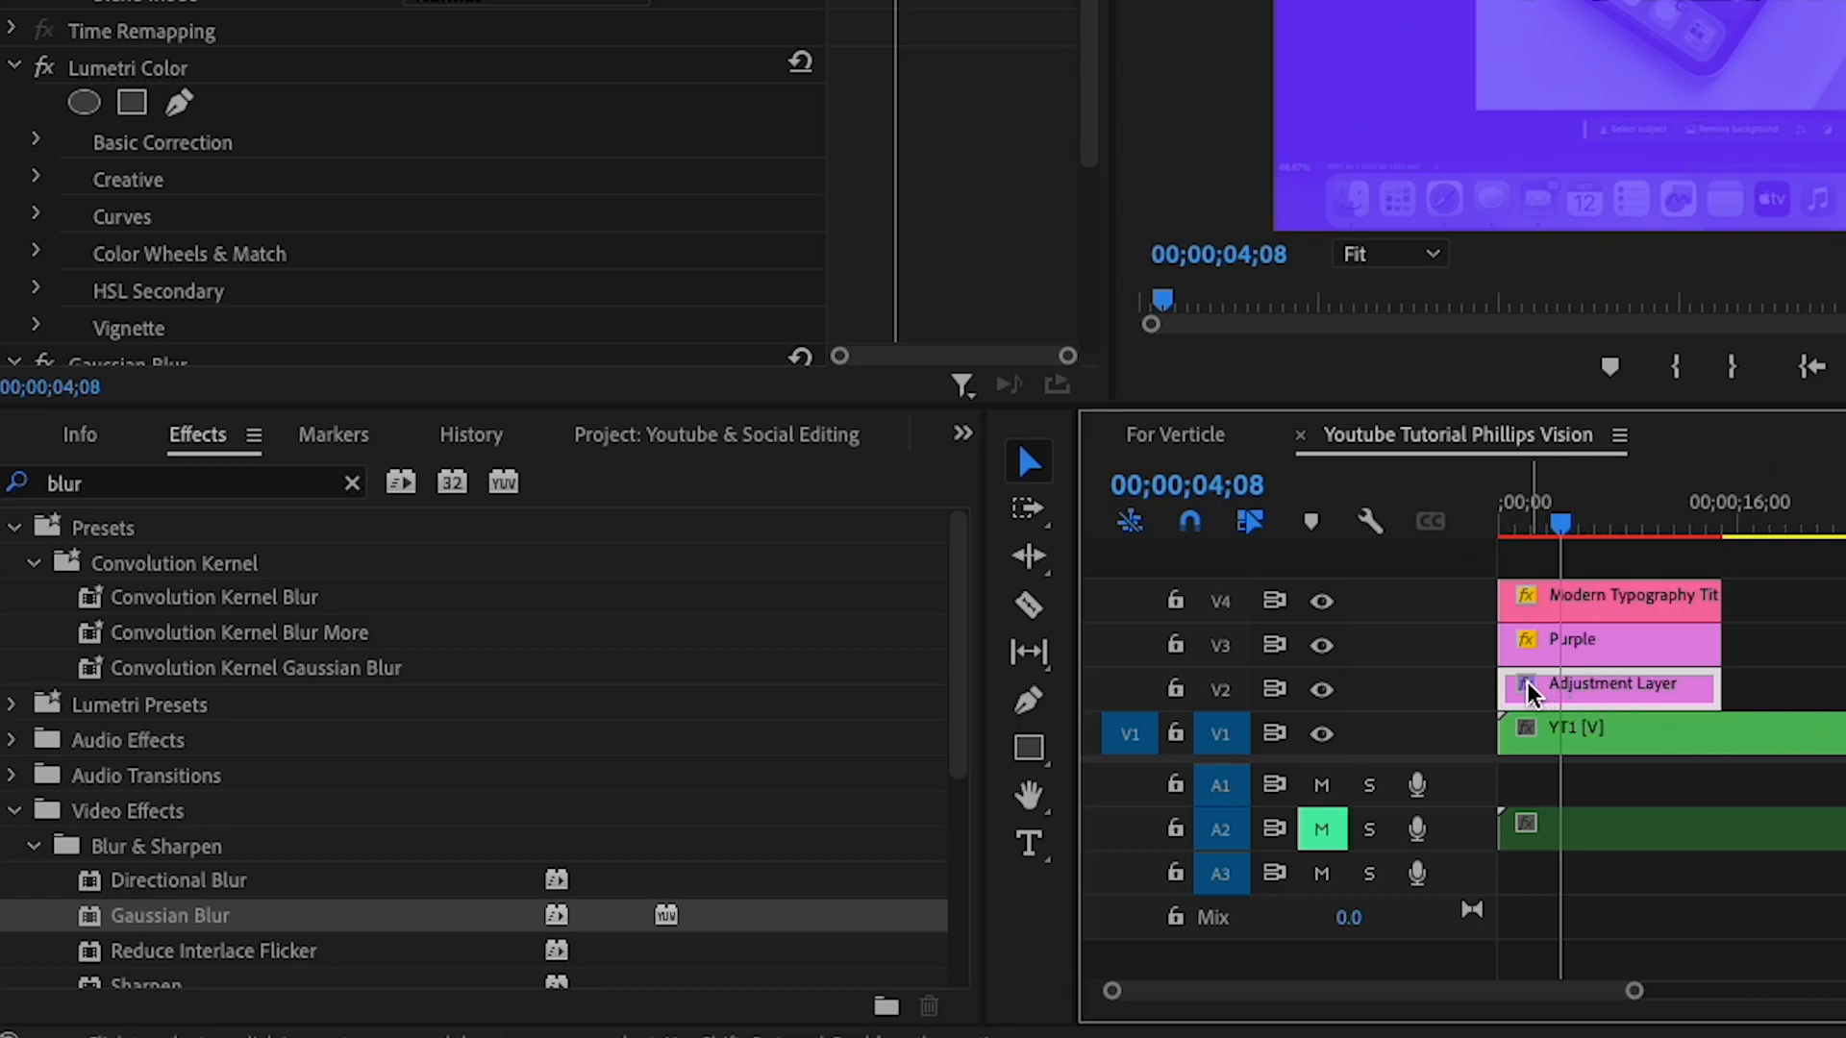
- Set the adjustment layer's Gaussian Blur blurriness to 50
scroll(992, 190, down, 5)
drag(416, 198, 470, 198)
mouse_move(235, 488)
mouse_down()
mouse_move(457, 488)
mouse_move(213, 488)
mouse_up()
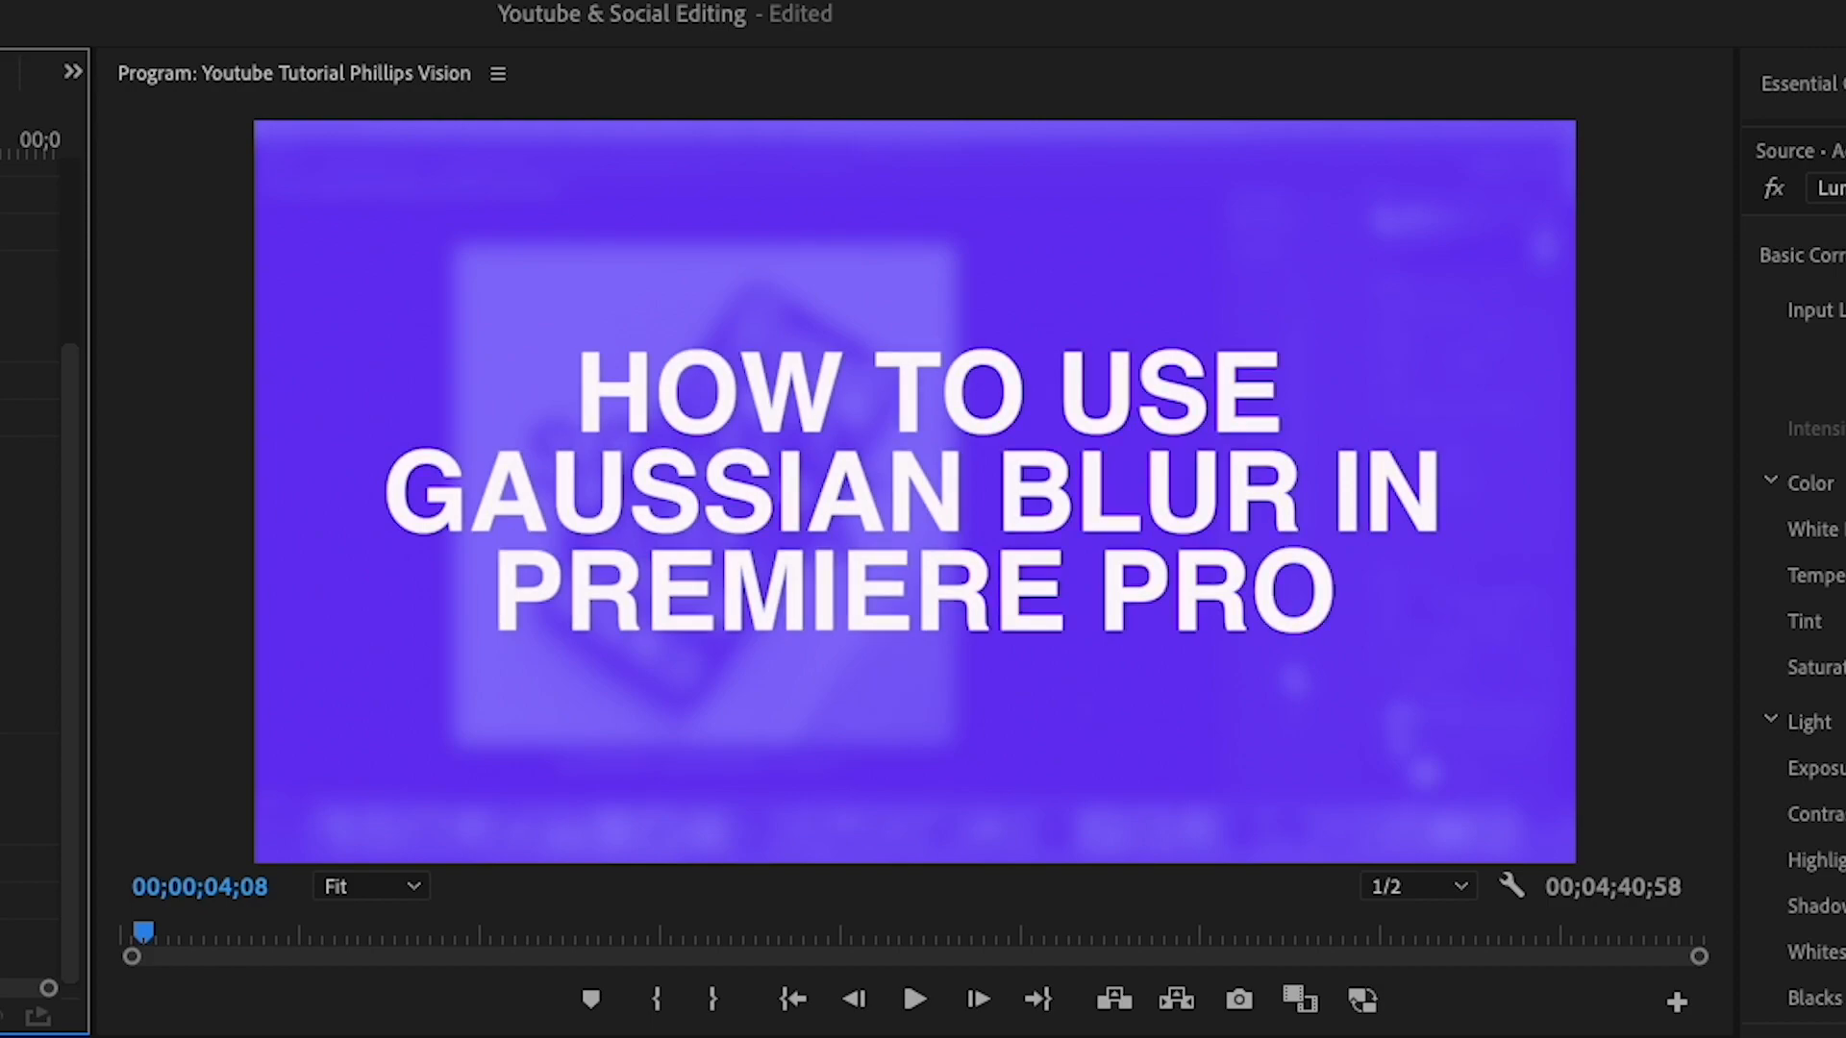
- Play the sequence from the start to preview the blurred background, ending with the playhead at 00;00;09;55
key(space)
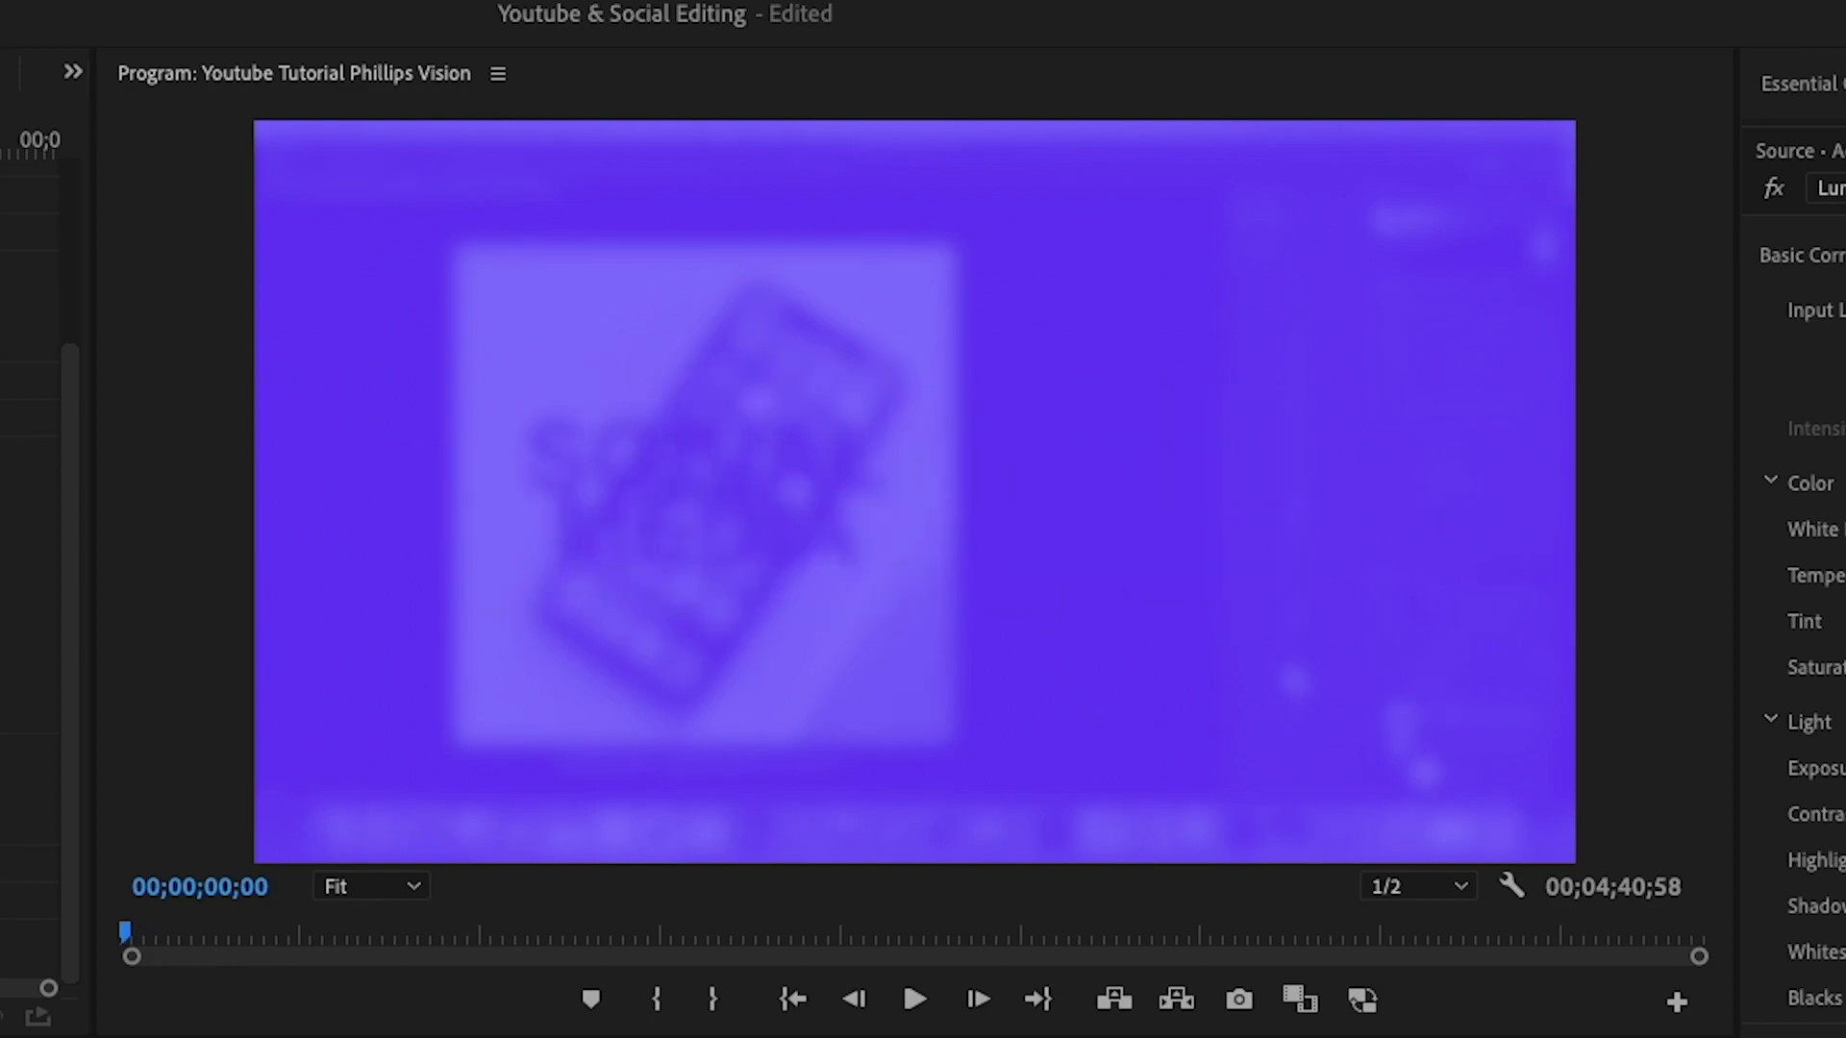
key(space)
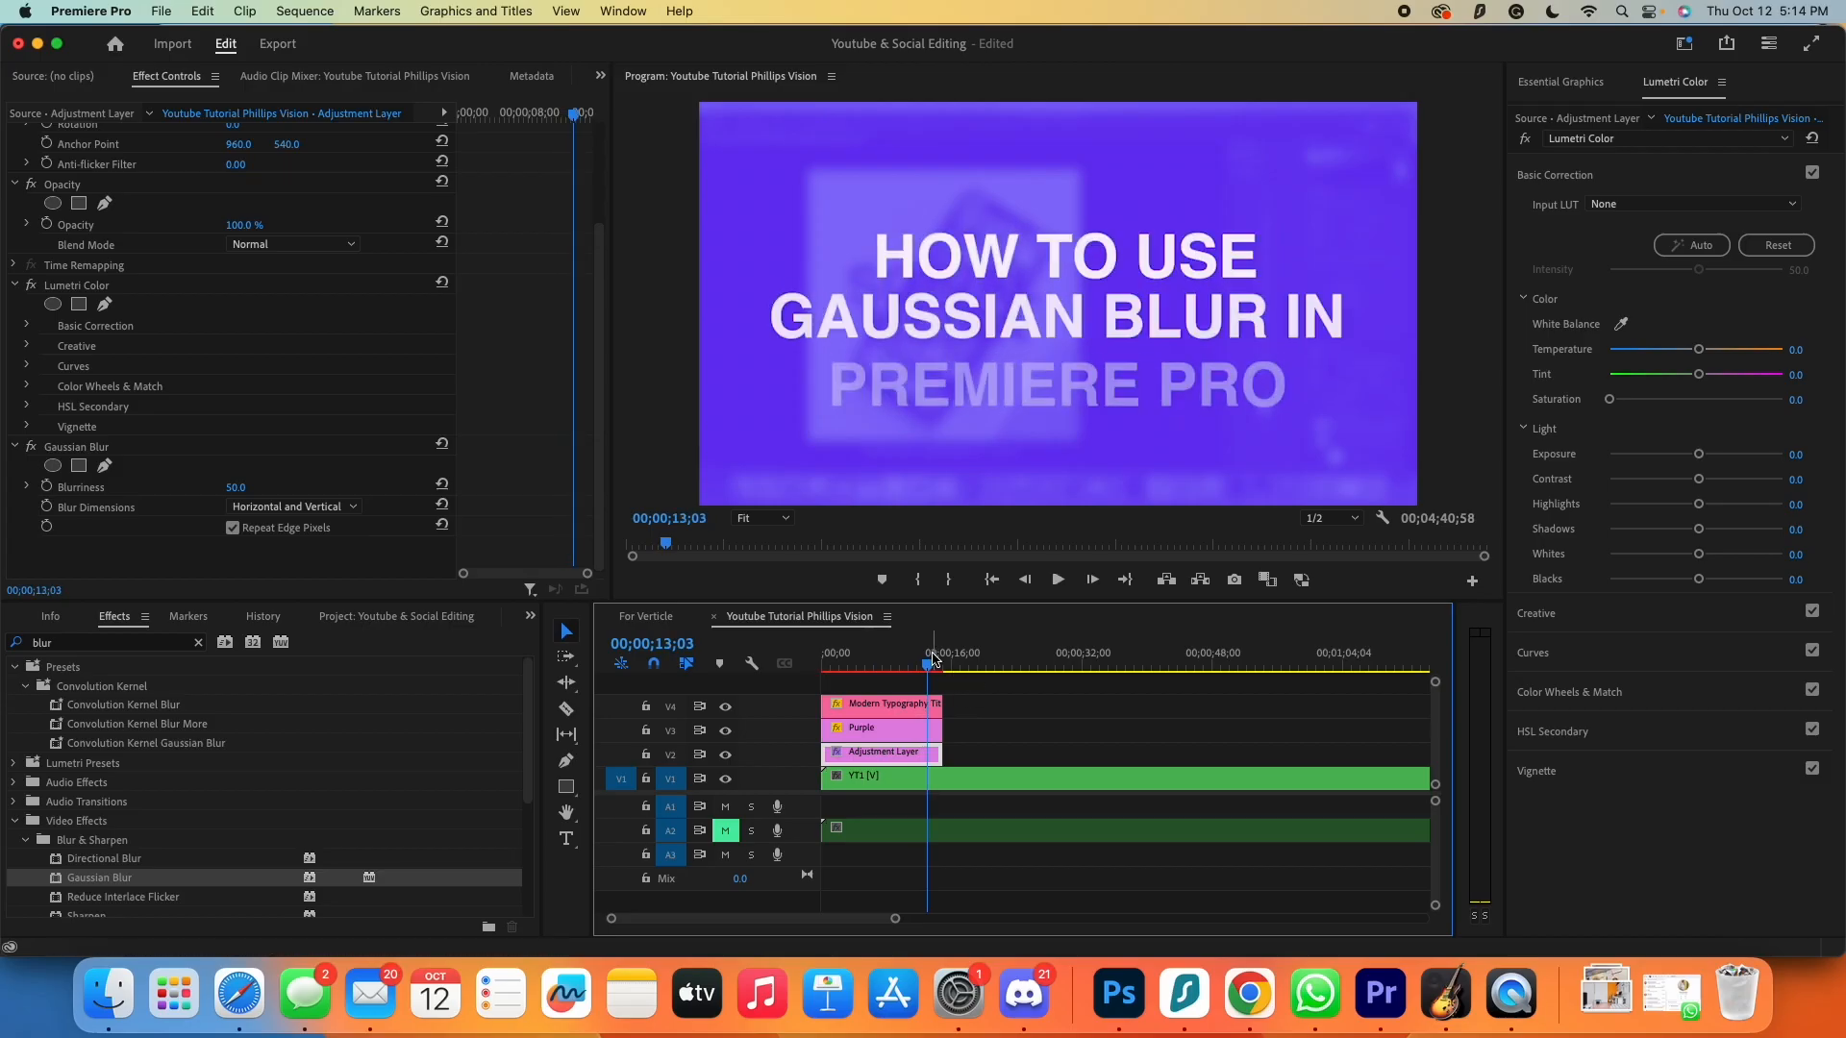
click(903, 662)
- Search the effects for drop and apply Drop Shadow to the Modern Typography title on V4
click(1561, 82)
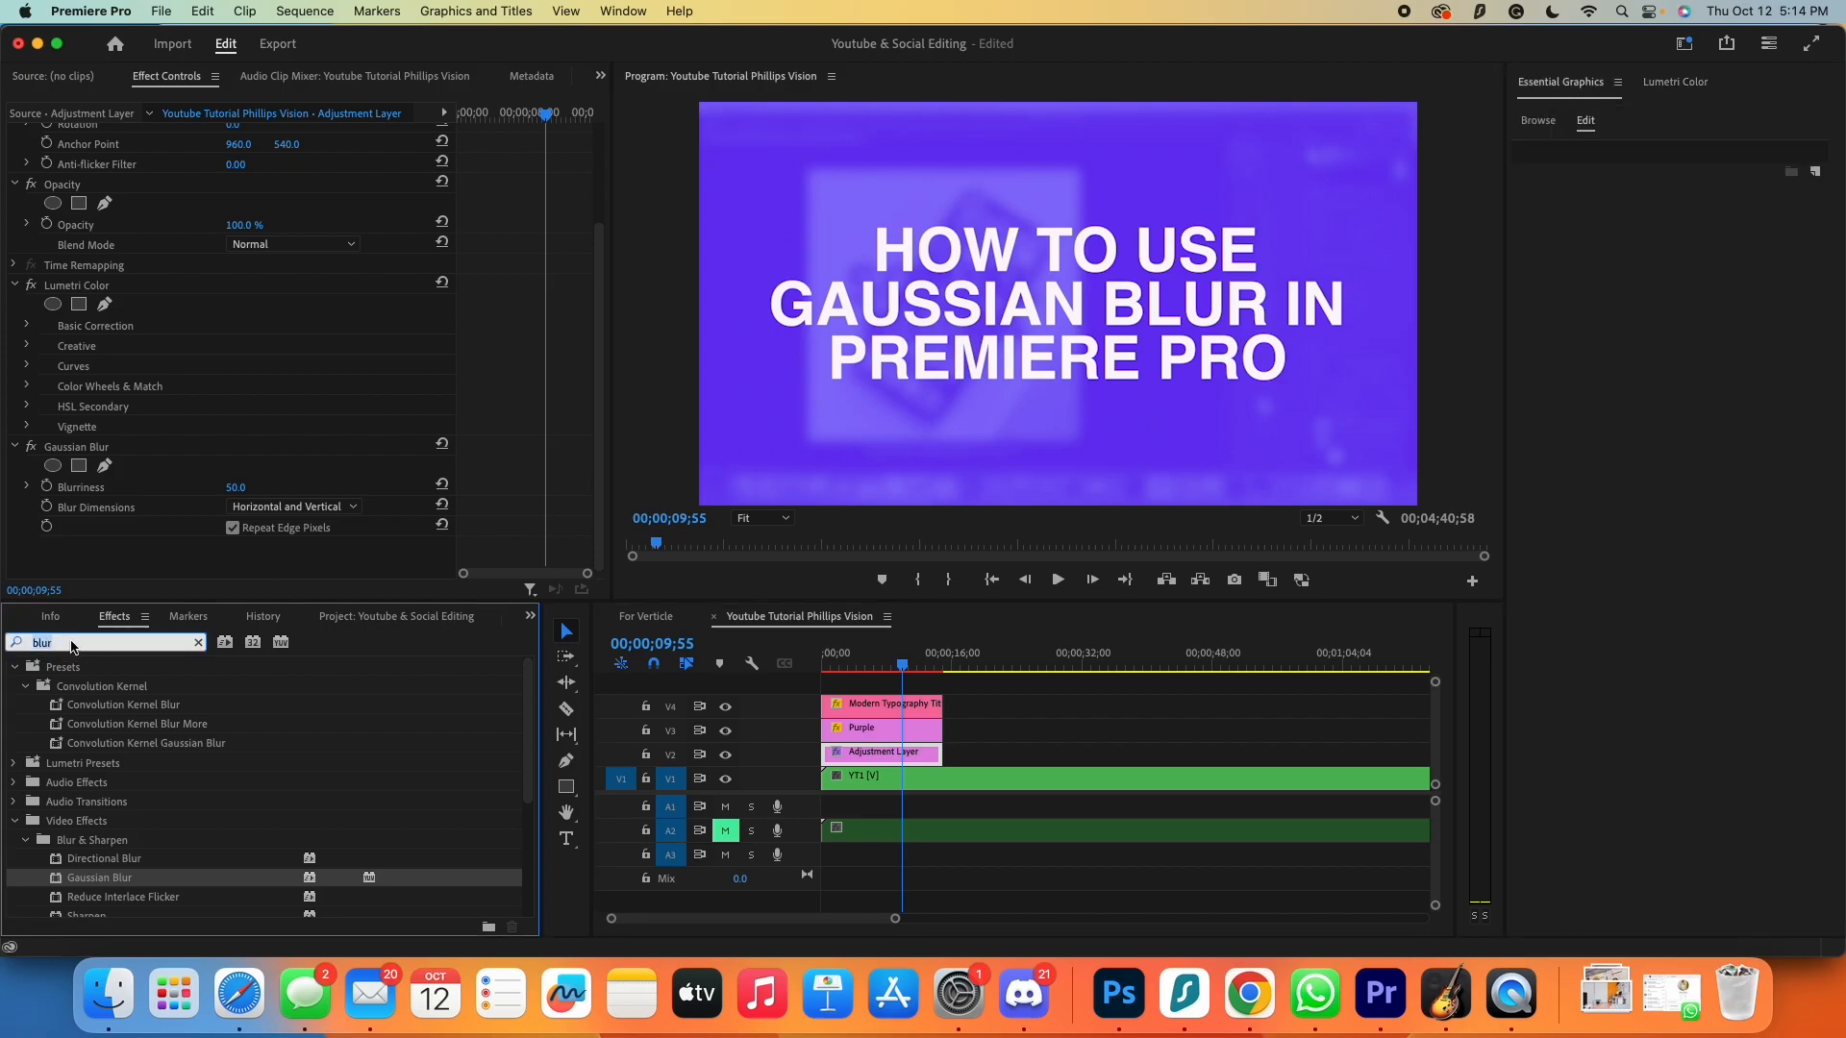
text(drop)
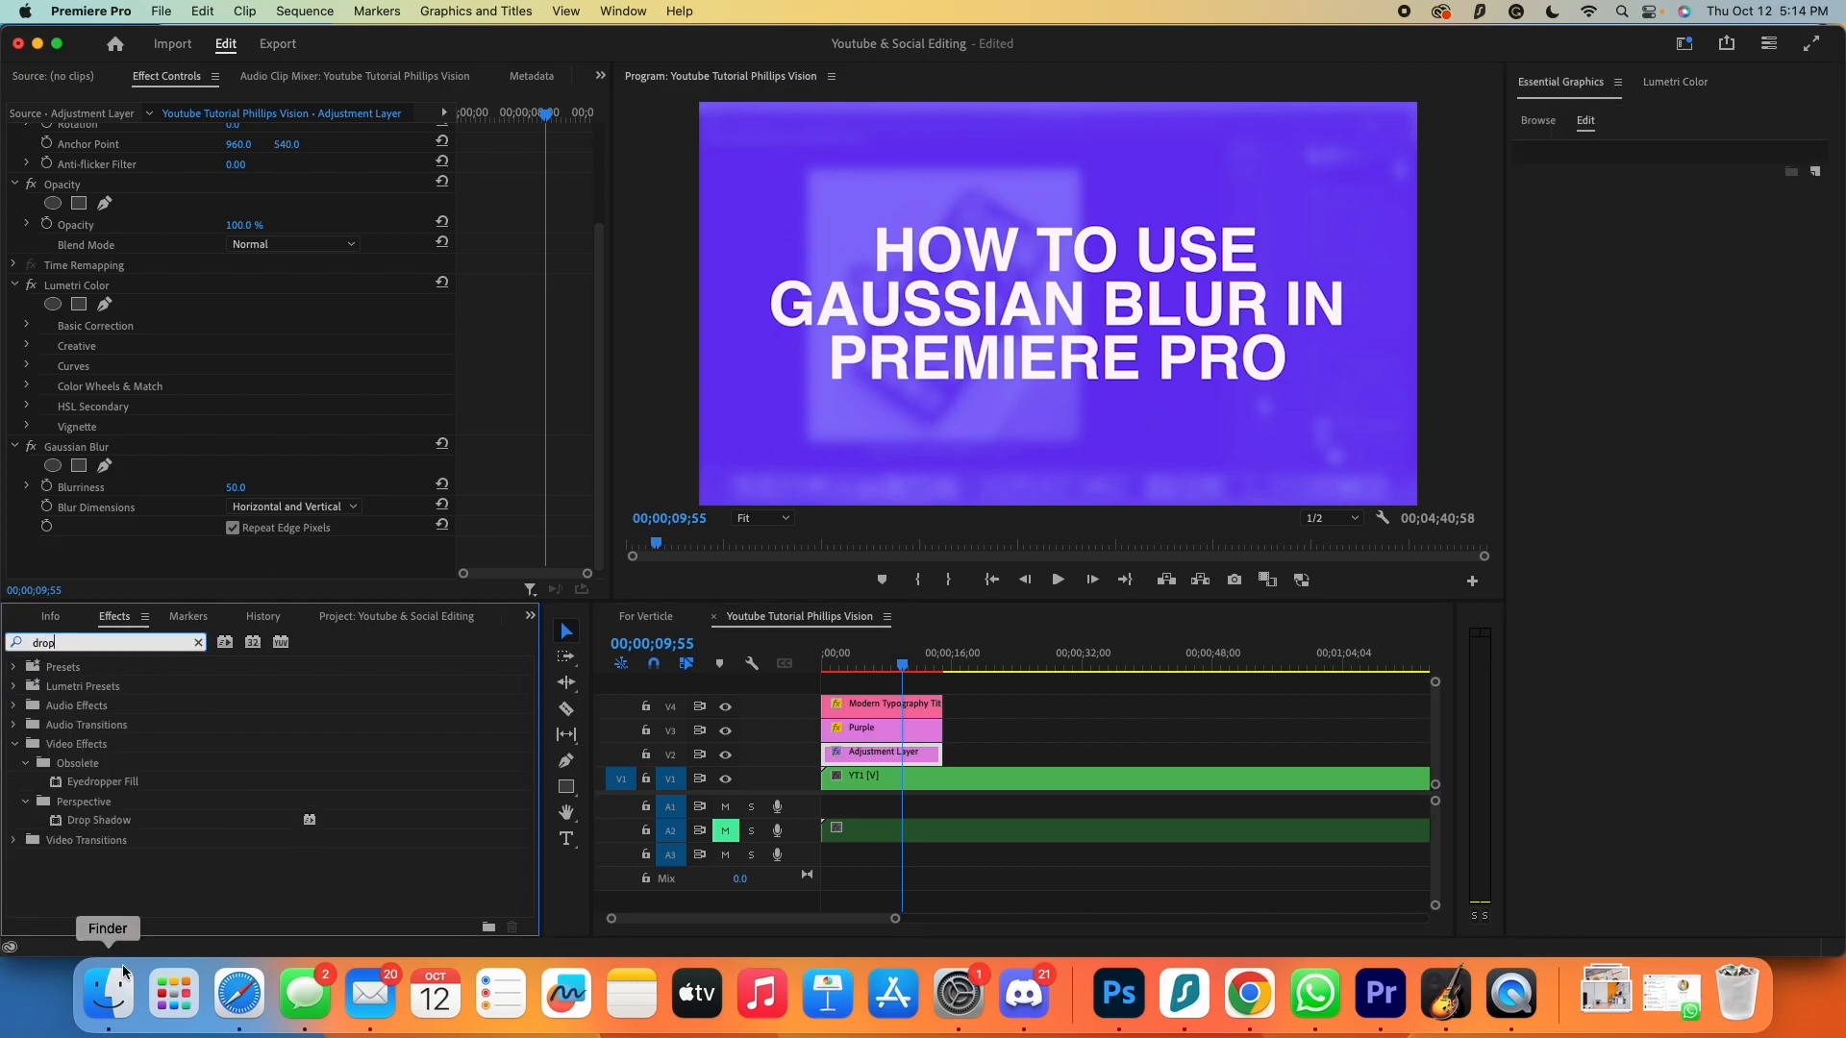
drag(99, 820, 855, 707)
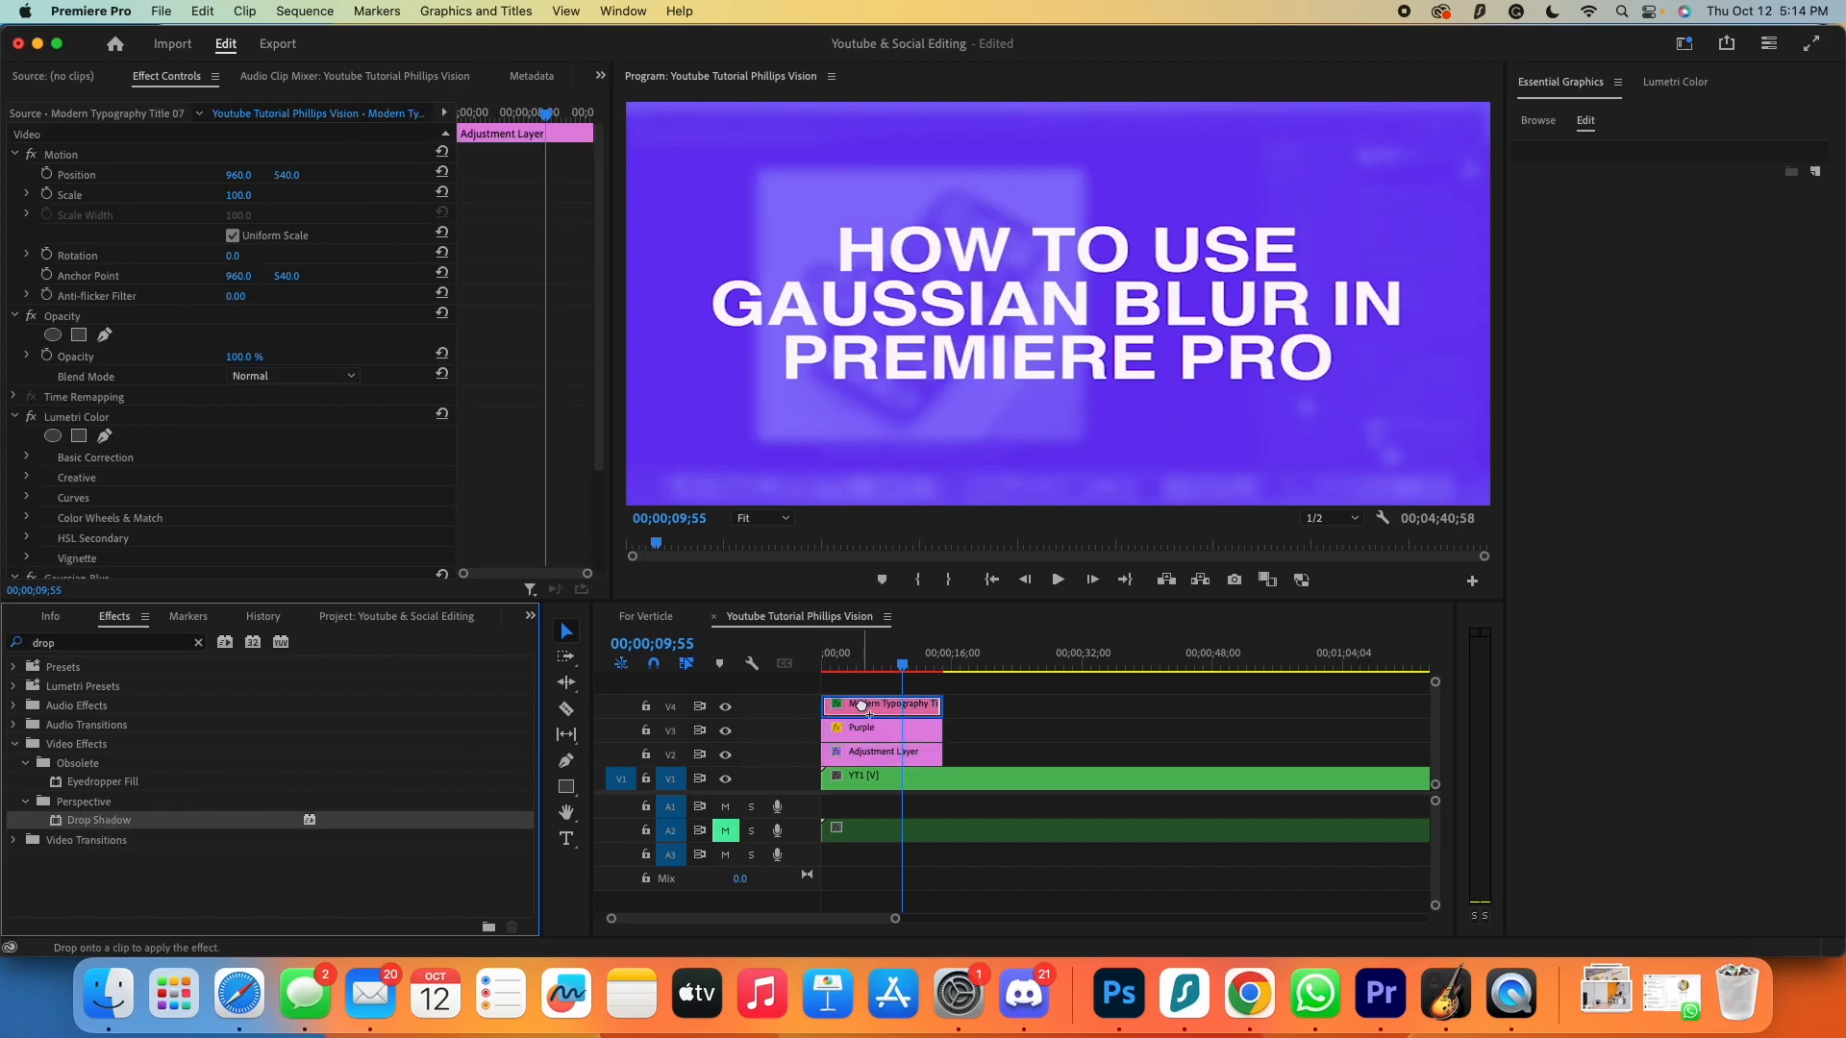